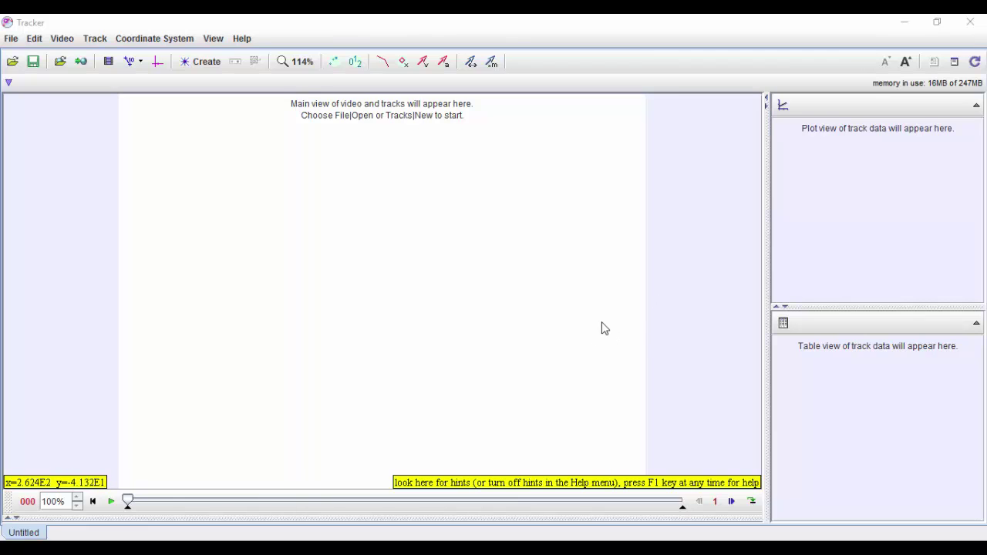
Step: Import the TV.mp4 video from the Desktop into Tracker's main view
click(62, 38)
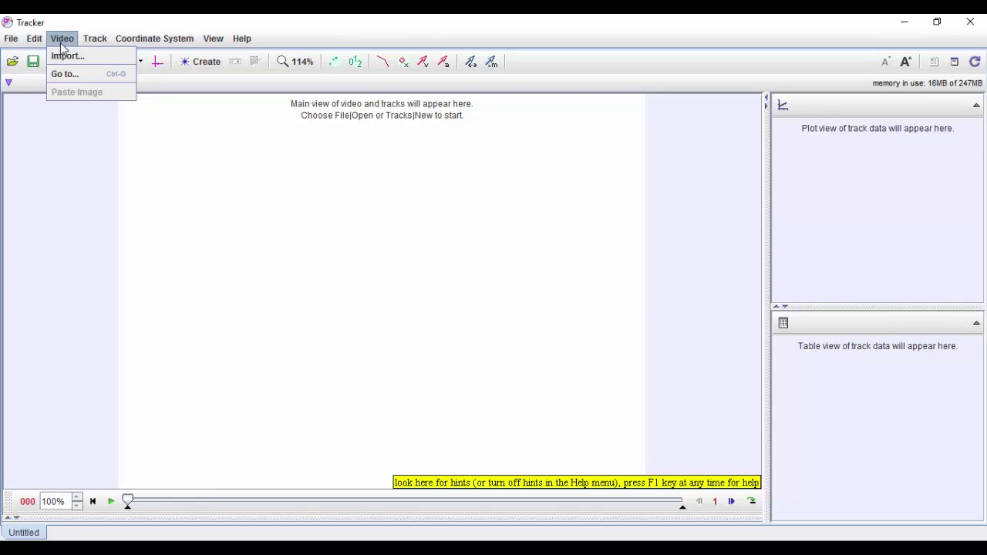
click(66, 58)
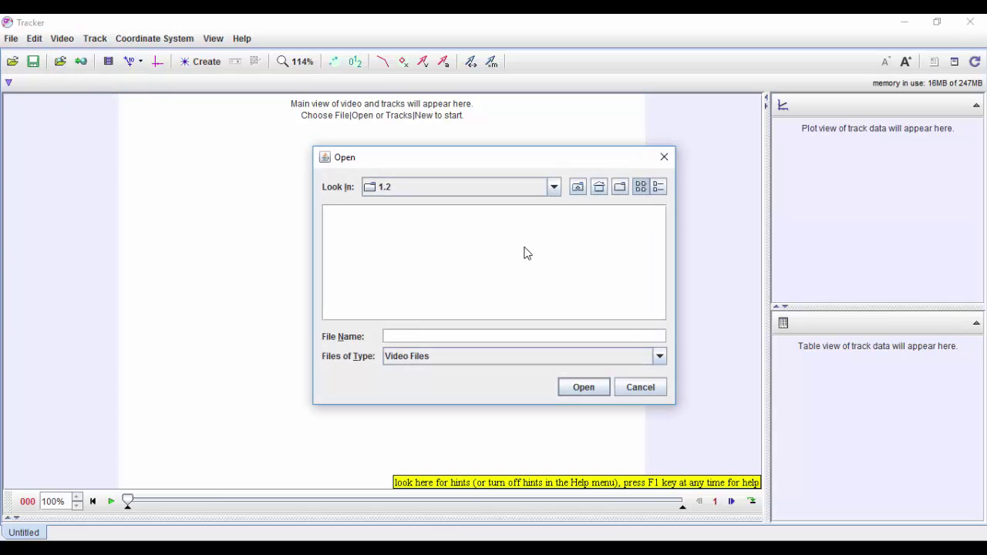
click(553, 189)
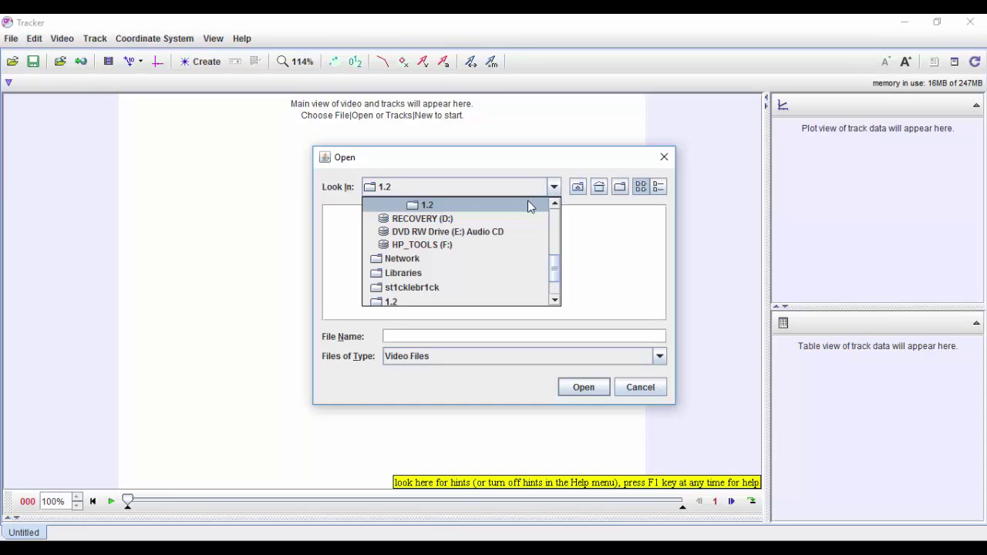
drag(554, 266, 566, 233)
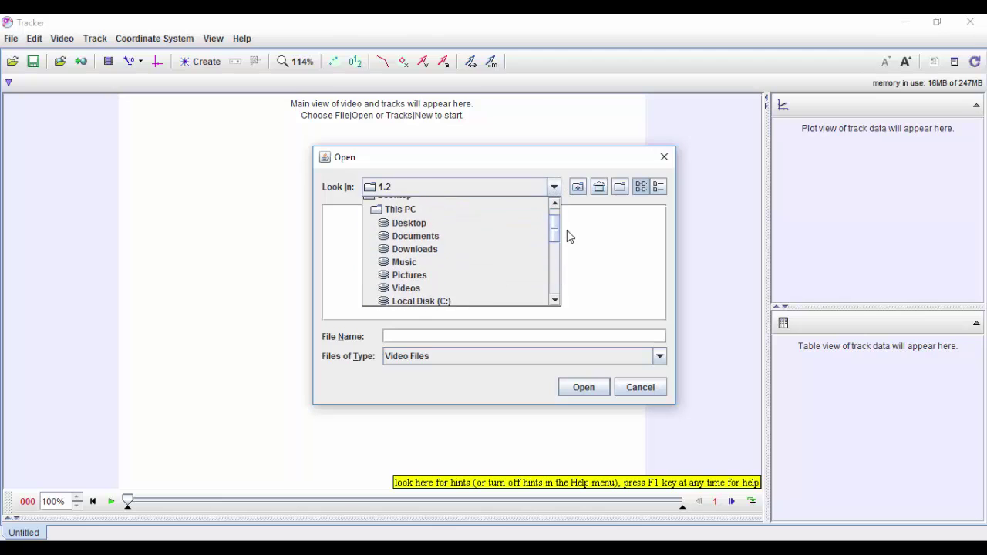
click(410, 228)
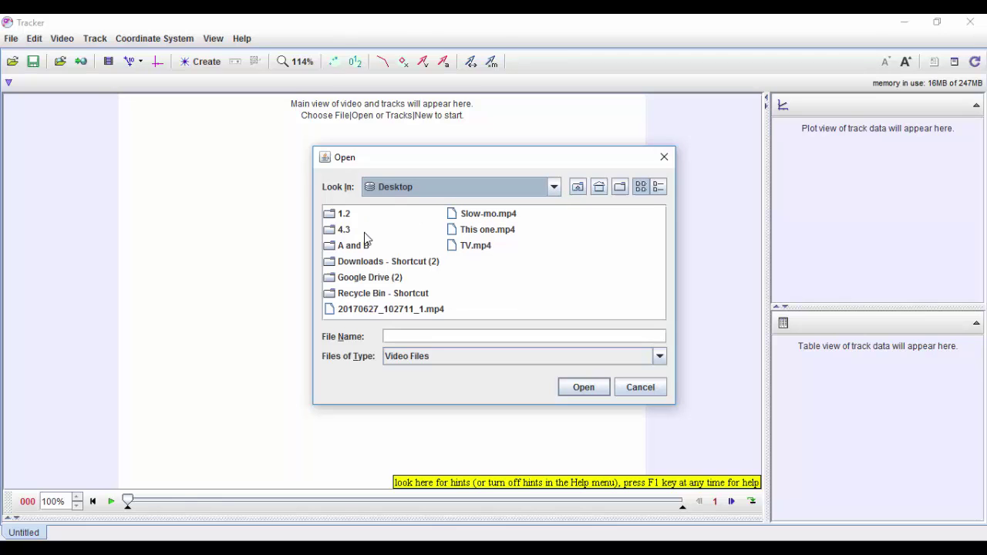
click(476, 247)
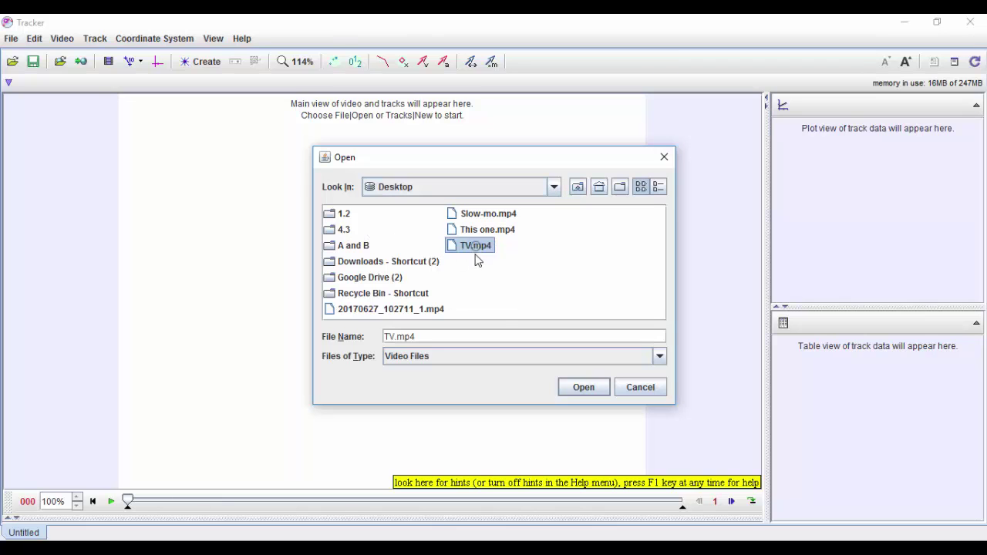
click(583, 388)
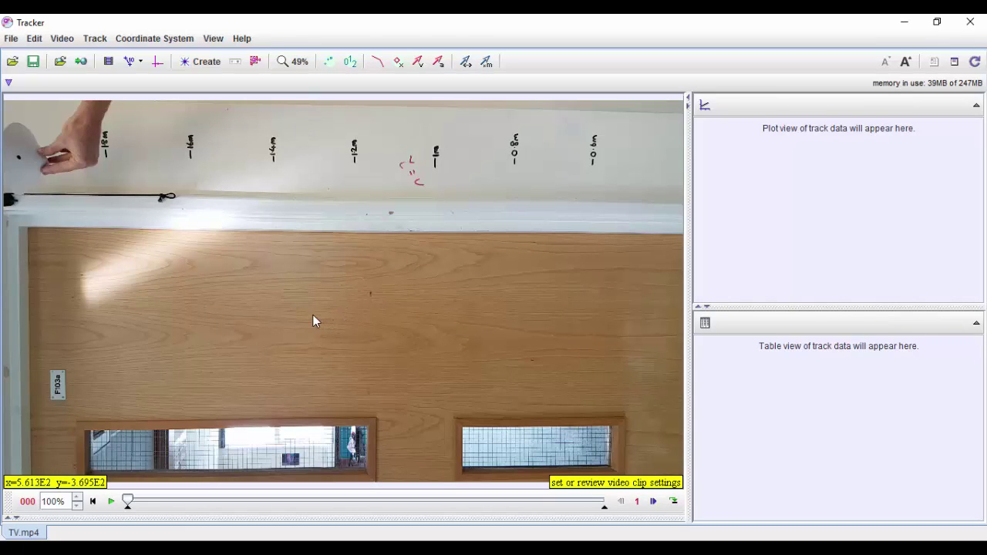
Step: Add a Rotate filter set to -90° so the door and wall scale stand upright
click(62, 43)
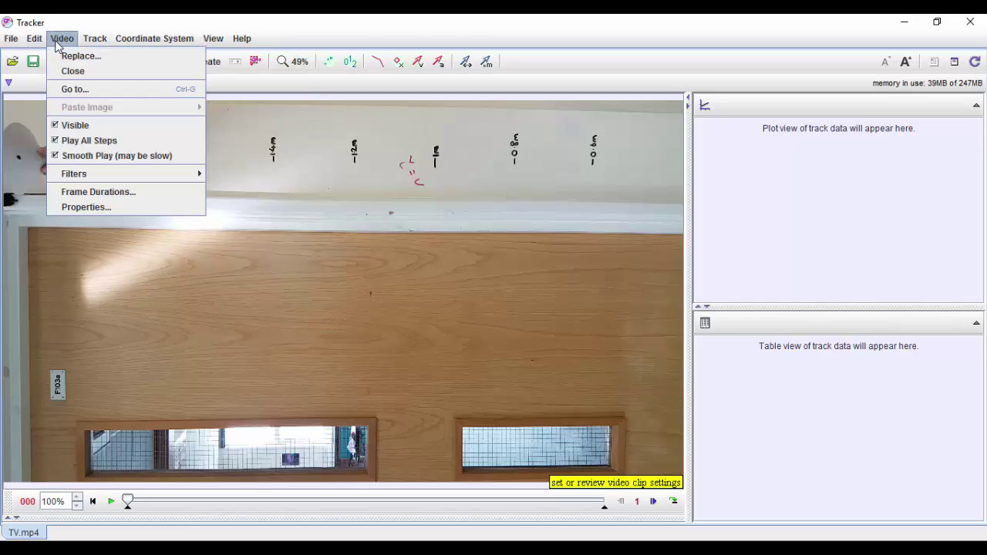
mouse_move(77, 181)
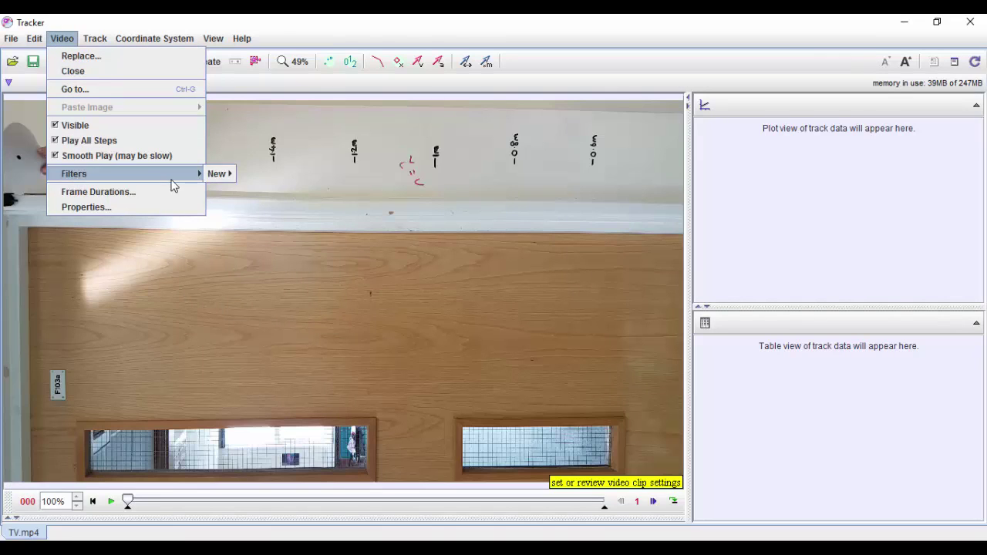
mouse_move(221, 177)
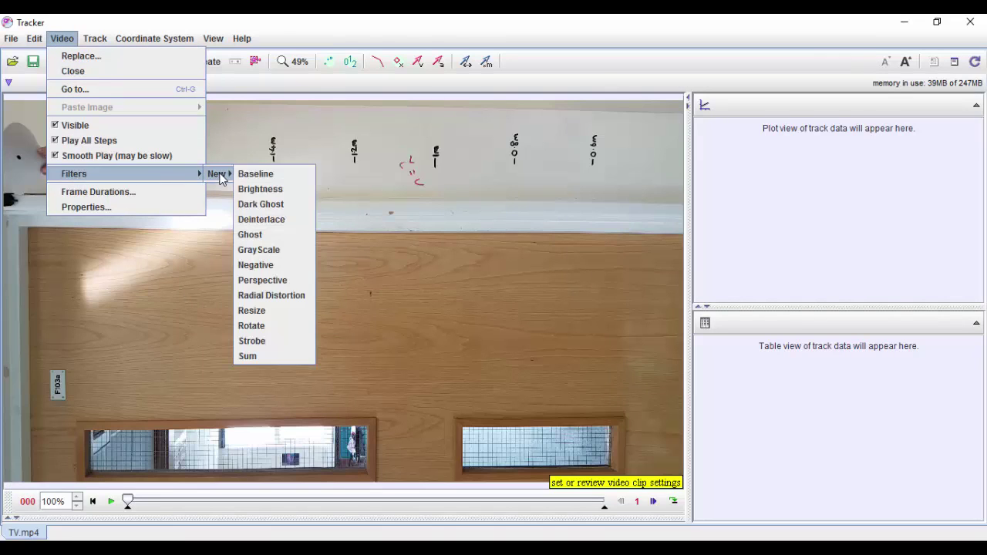
click(262, 327)
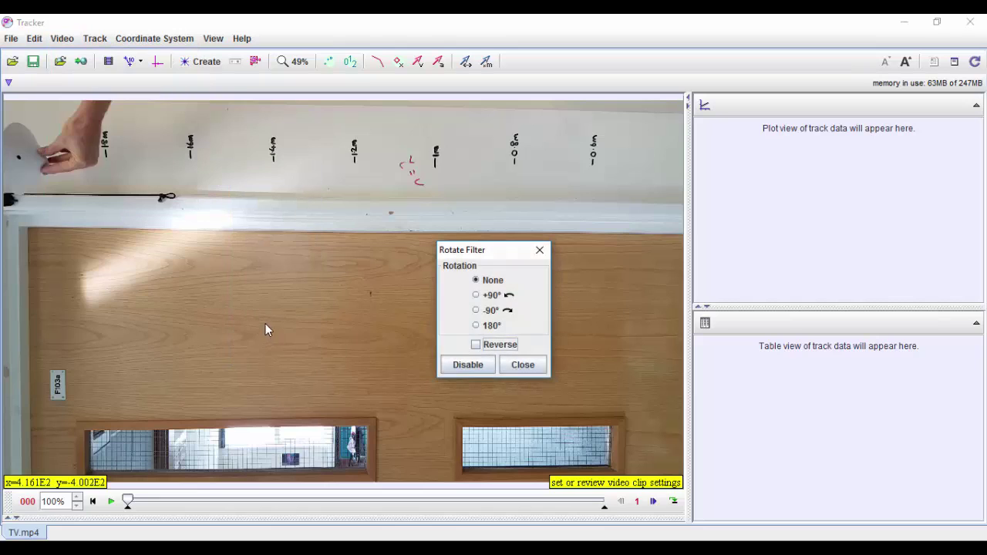
click(476, 311)
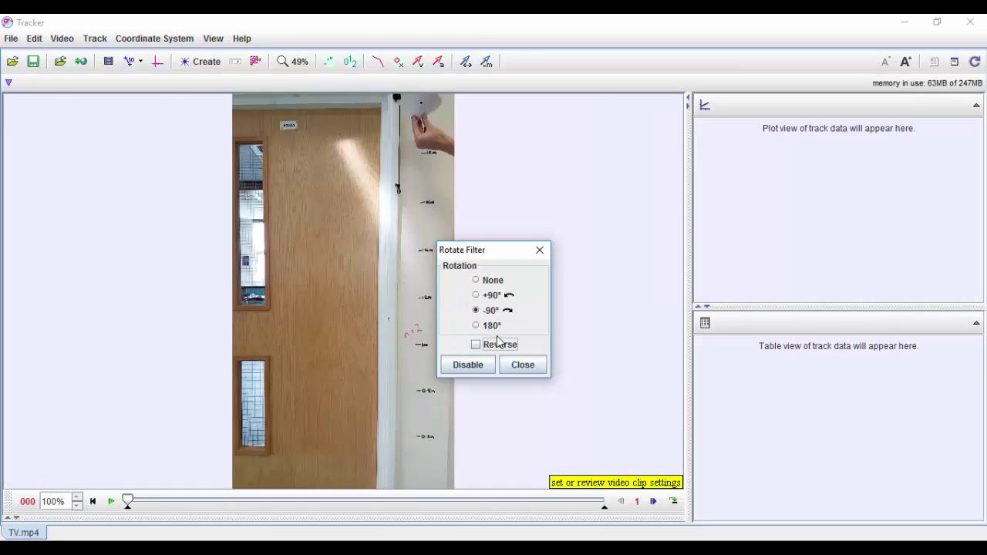
click(524, 370)
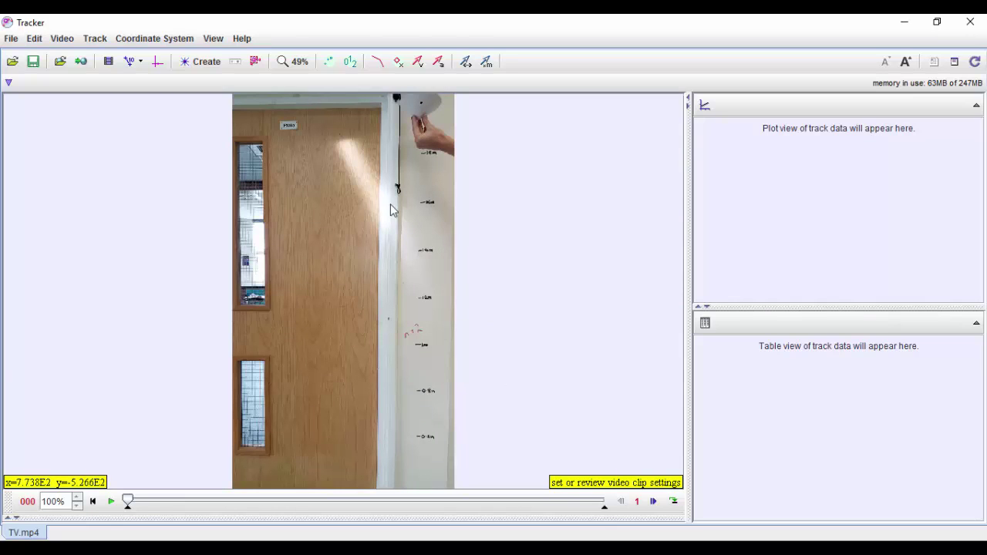
Step: Show the coordinate axes and drag the origin roughly onto the wall scale
click(158, 63)
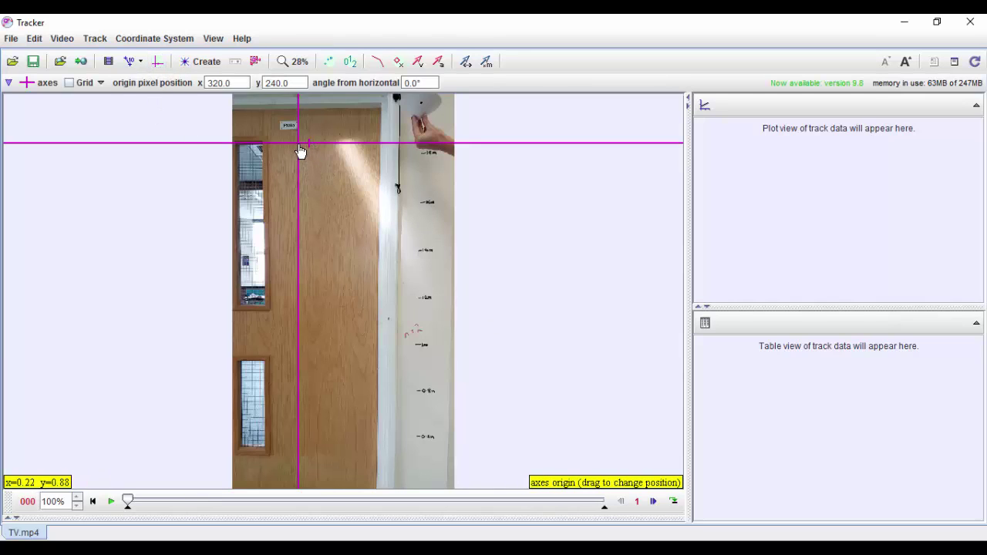
drag(304, 146, 393, 212)
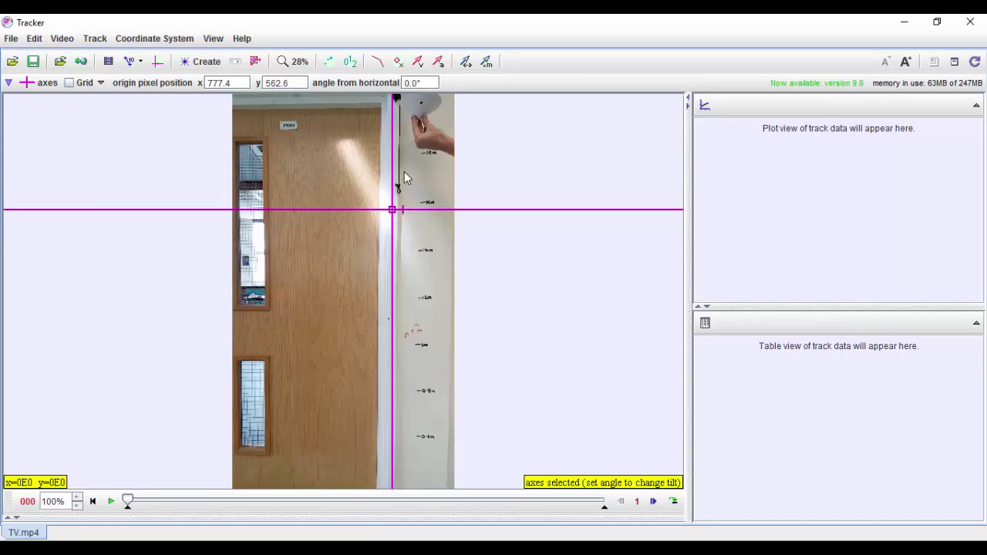
drag(499, 216, 282, 211)
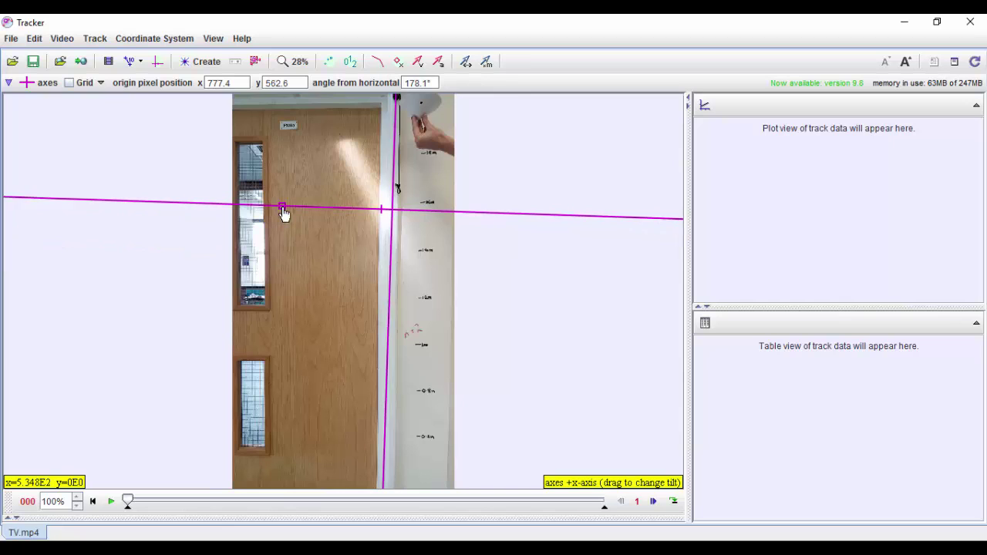
drag(393, 218, 401, 135)
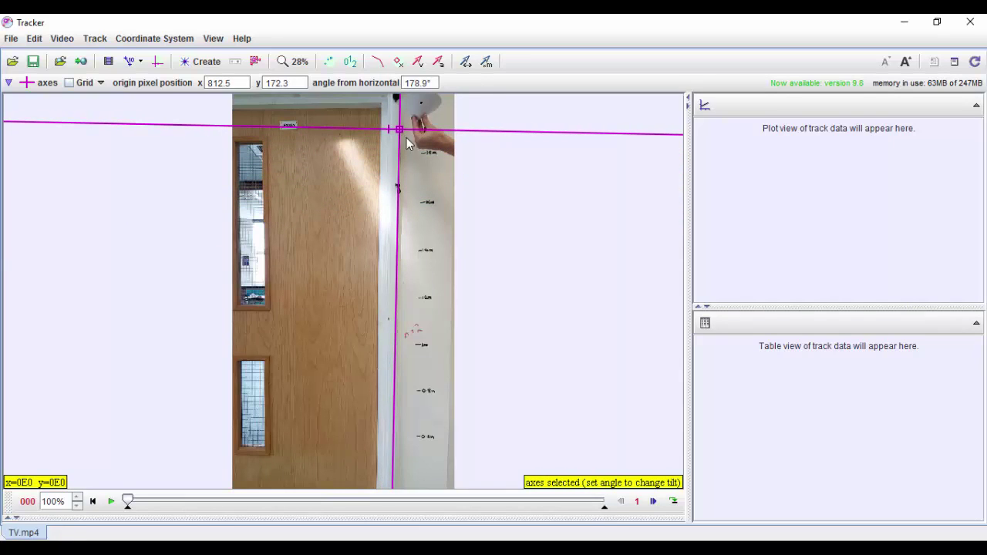
Step: Level the x-axis, place the origin at the scale's top (816.0, 10.55), then hide the axes
right_click(11, 129)
click(103, 150)
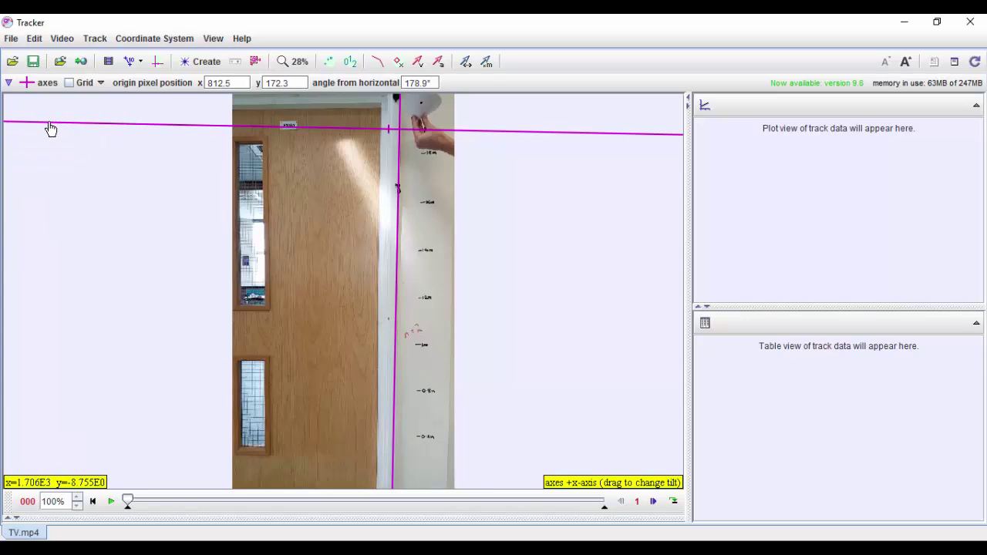
drag(49, 128, 47, 133)
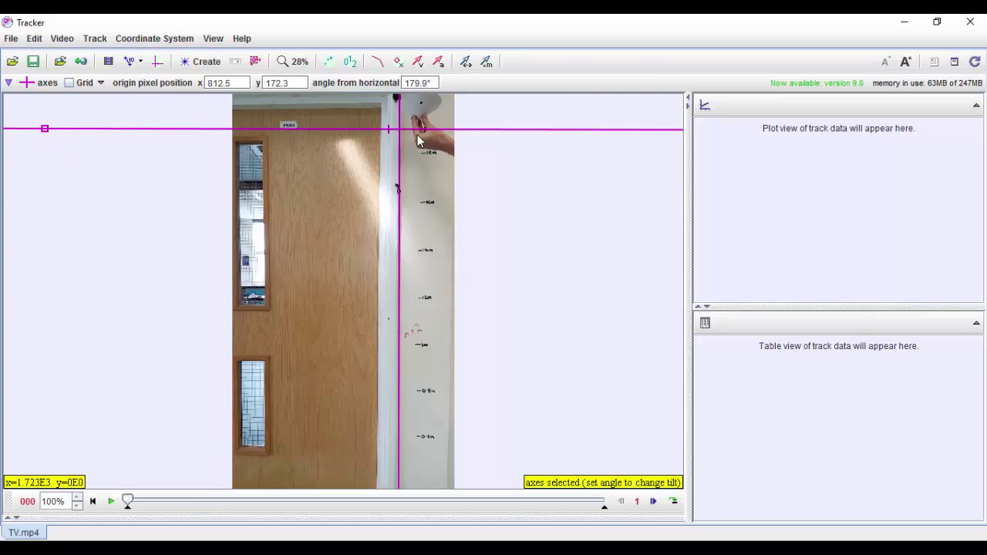
drag(399, 128, 400, 97)
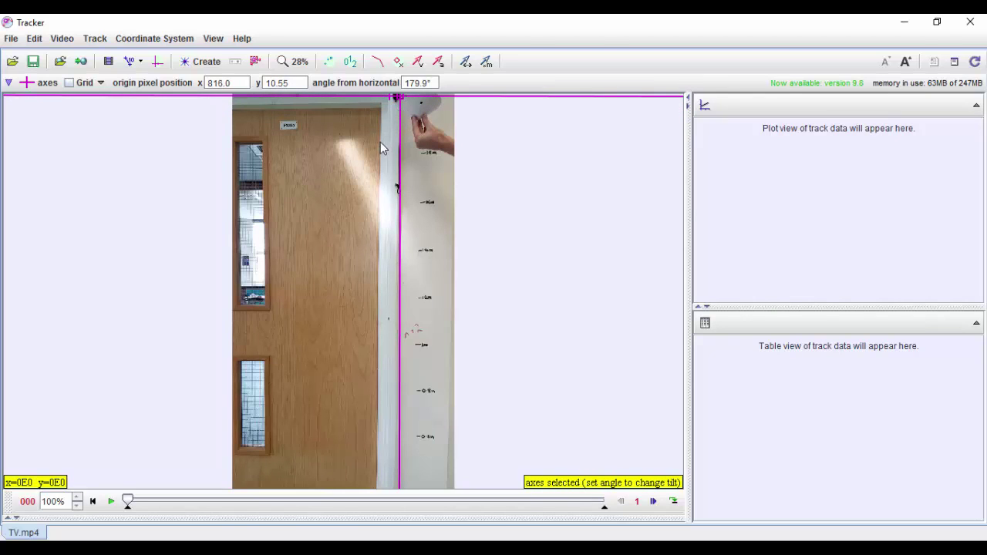
click(158, 64)
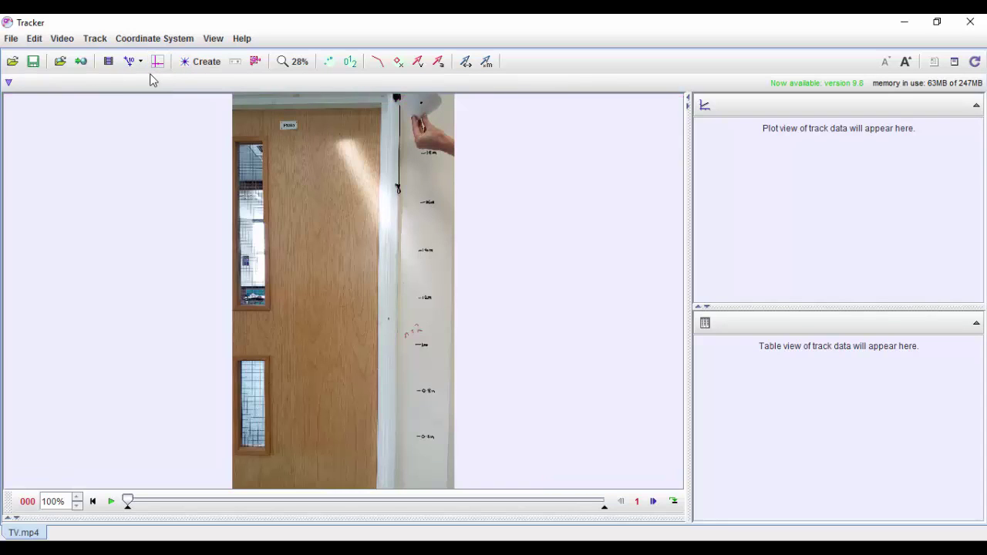
Step: Add a calibration tape stretched between the top and lower wall-scale marks
click(131, 66)
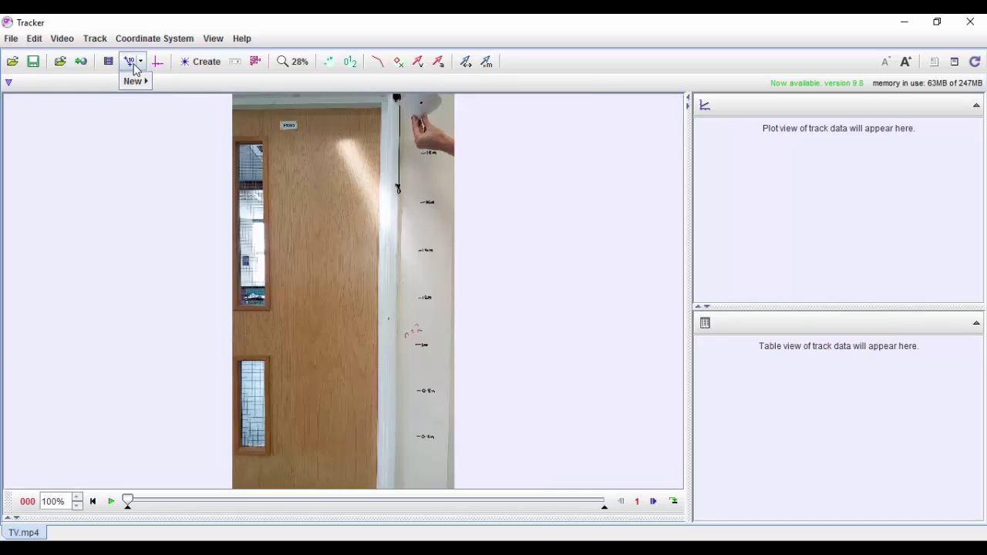
mouse_move(136, 86)
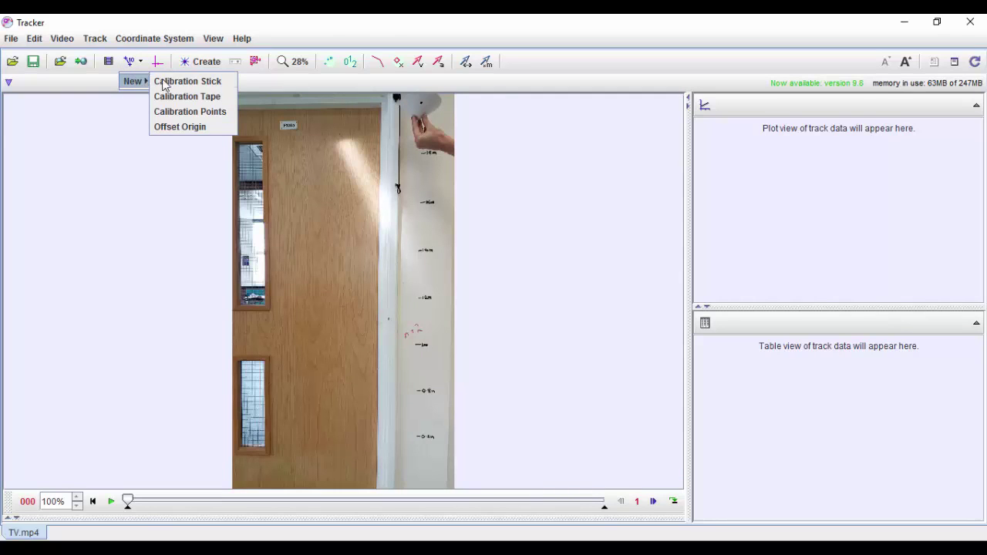
click(193, 104)
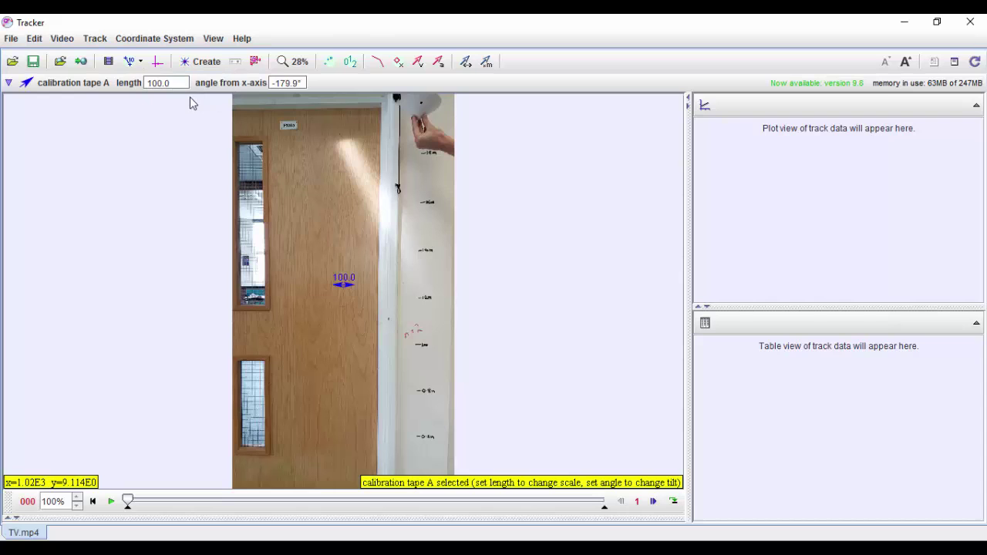
drag(352, 291, 424, 160)
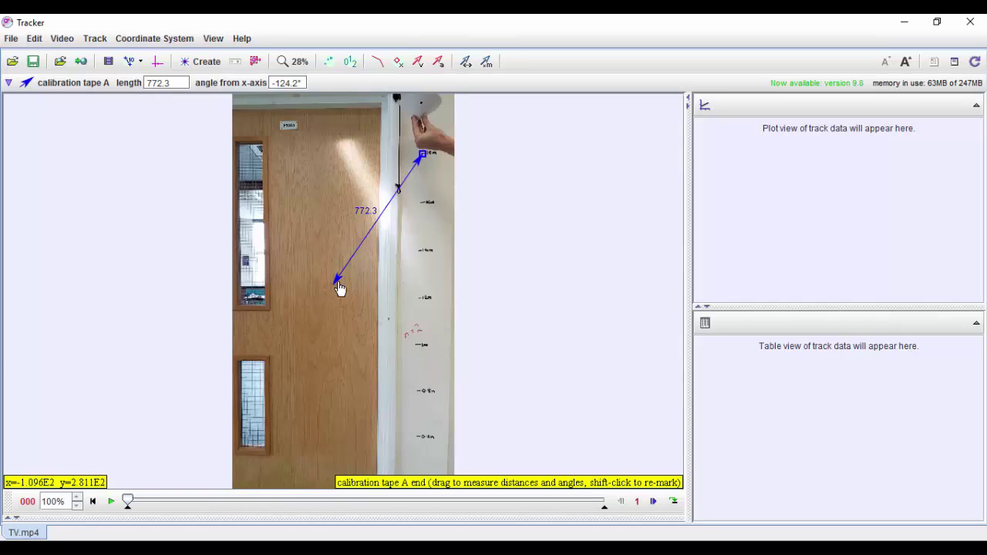
drag(336, 285, 419, 388)
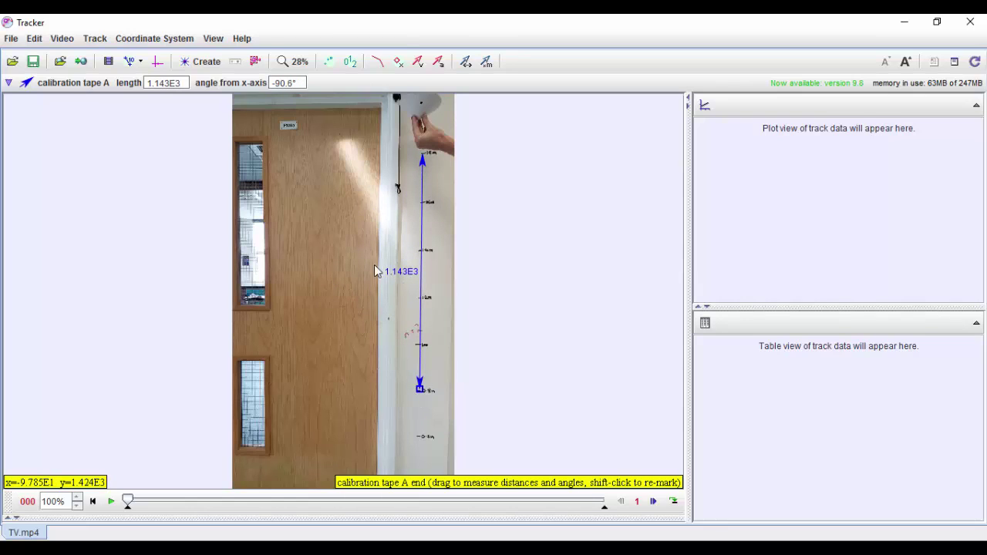
Step: Set calibration tape A's length to 1 and hide the tape
drag(183, 82, 134, 88)
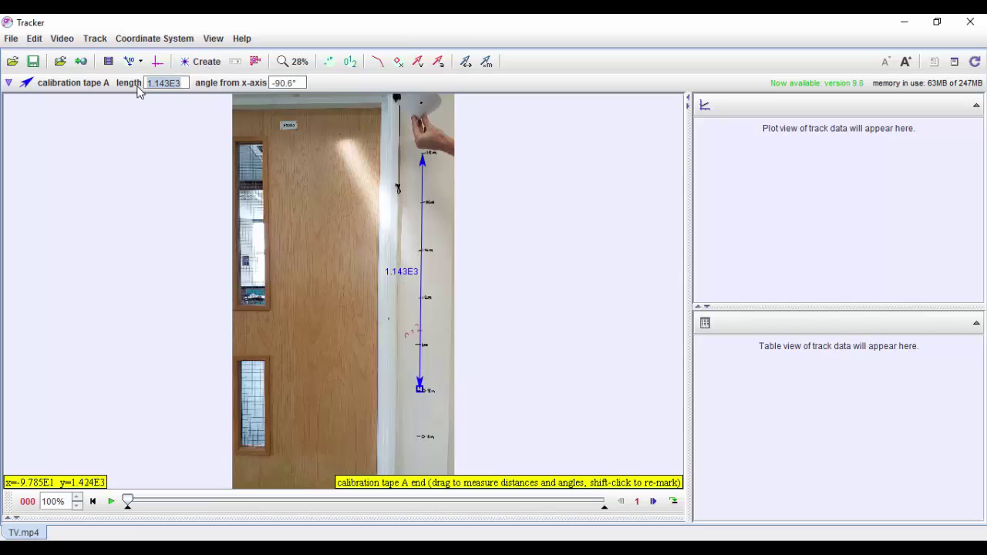
text(1)
key(Return)
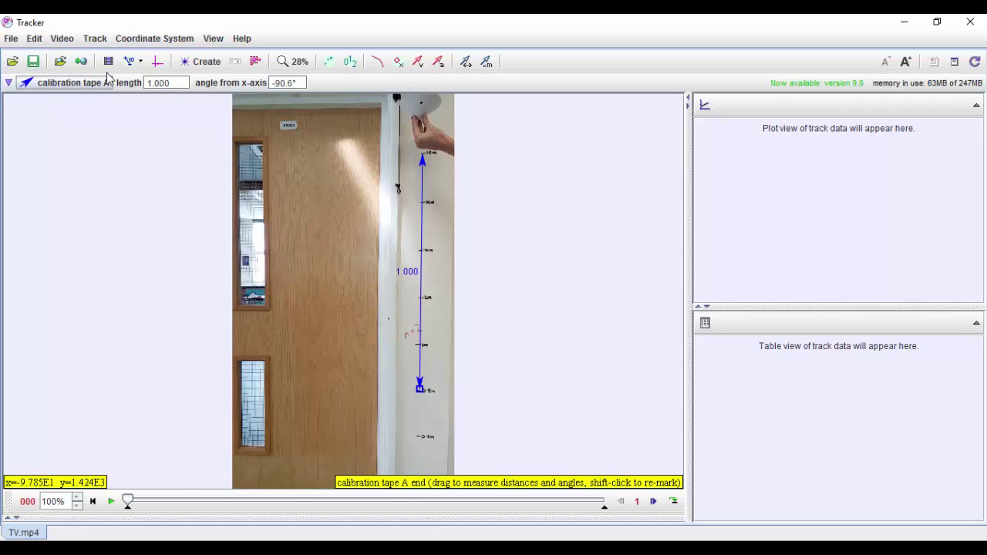
click(141, 63)
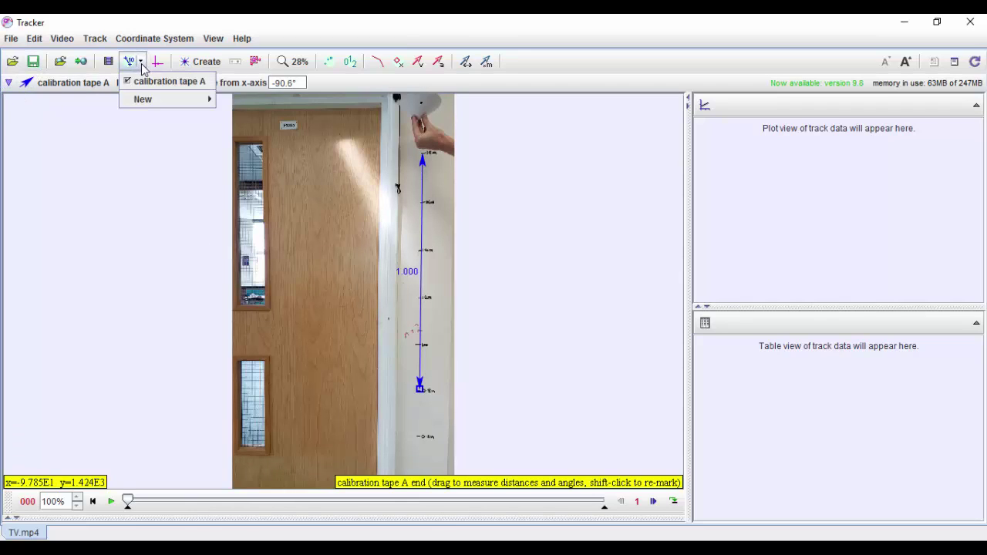
click(132, 83)
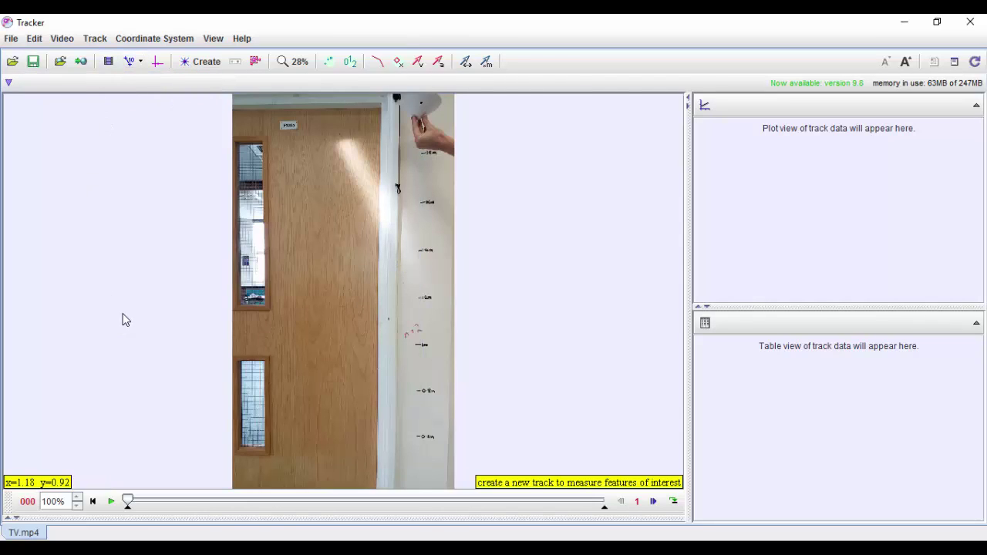
Step: Trim the clip's end frame to 22 and rewind the video to frame 0
click(112, 502)
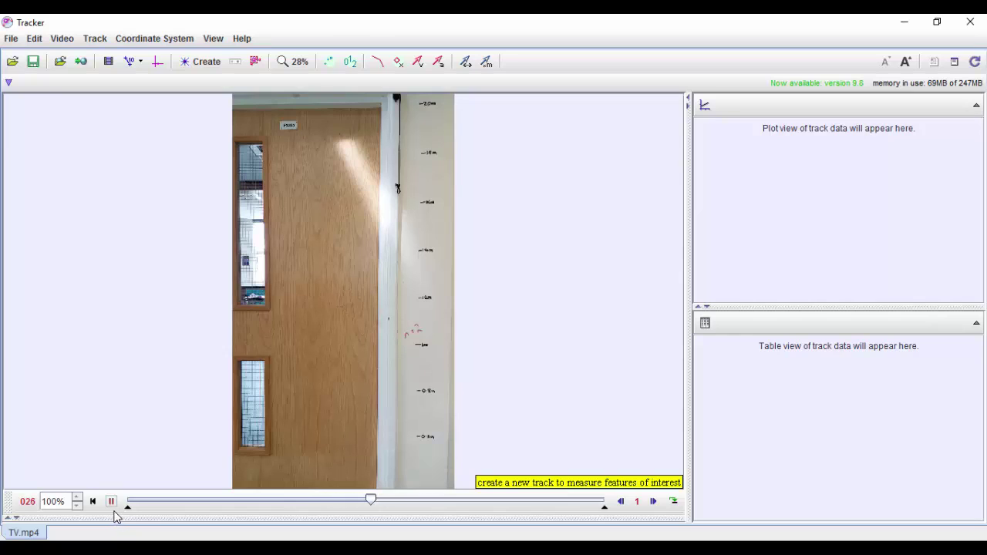
click(111, 502)
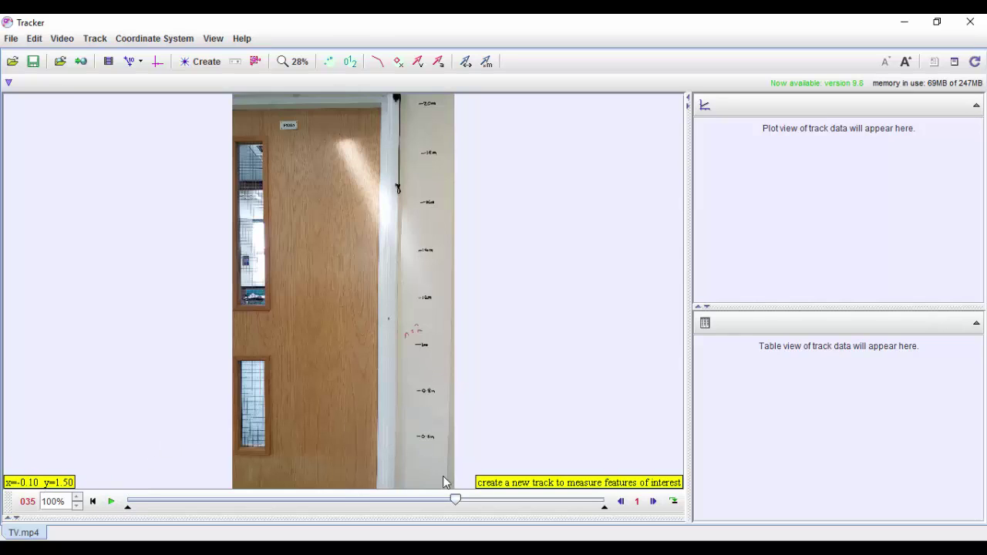
drag(456, 502, 344, 507)
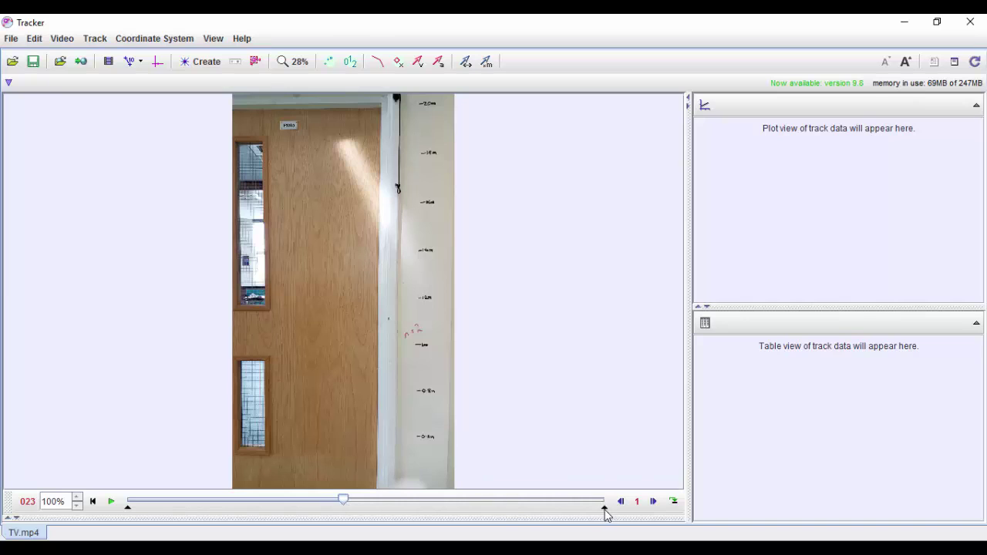
drag(605, 510, 334, 511)
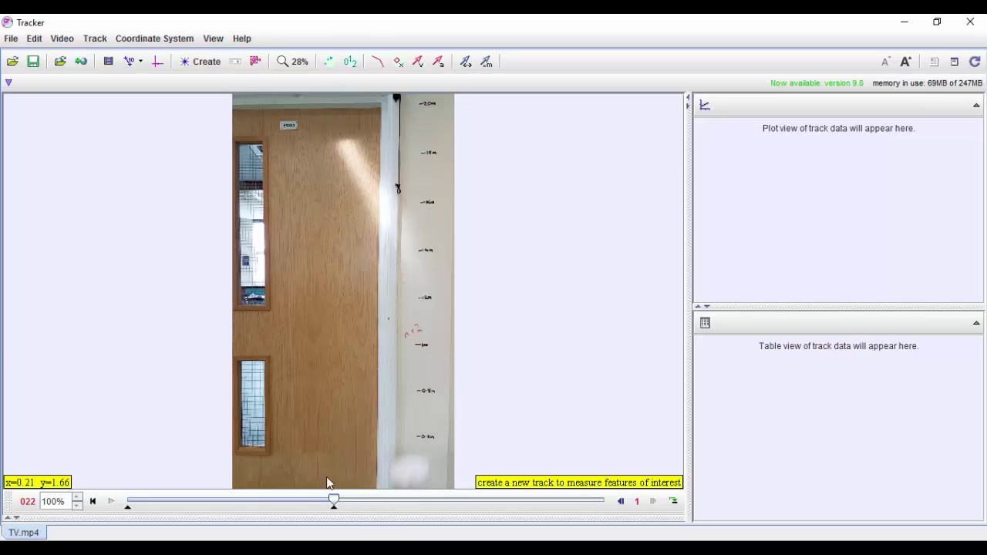
click(93, 502)
click(111, 501)
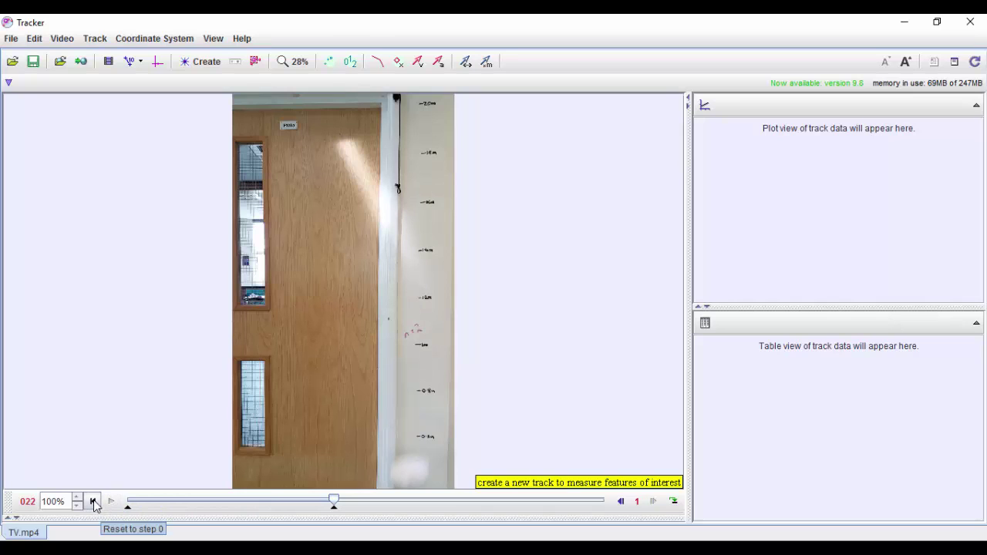
click(92, 502)
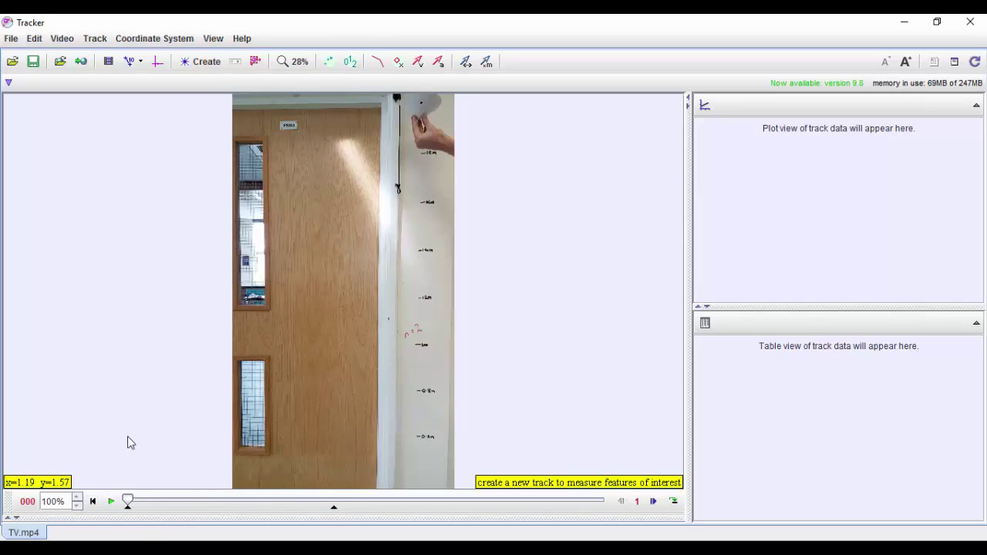
Step: Create point-mass track mass A and Ctrl+Shift-click the cone as its Autotracker template
click(198, 65)
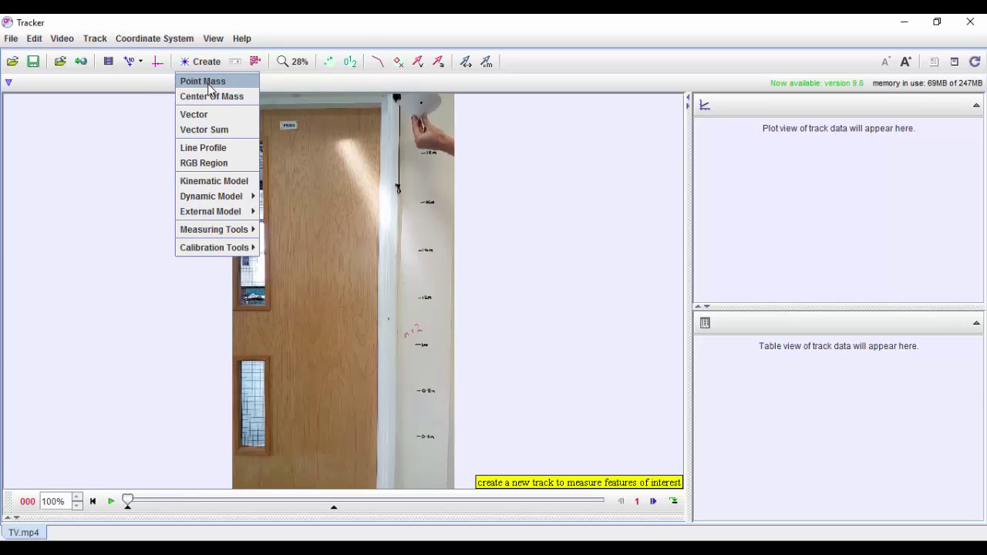
click(199, 83)
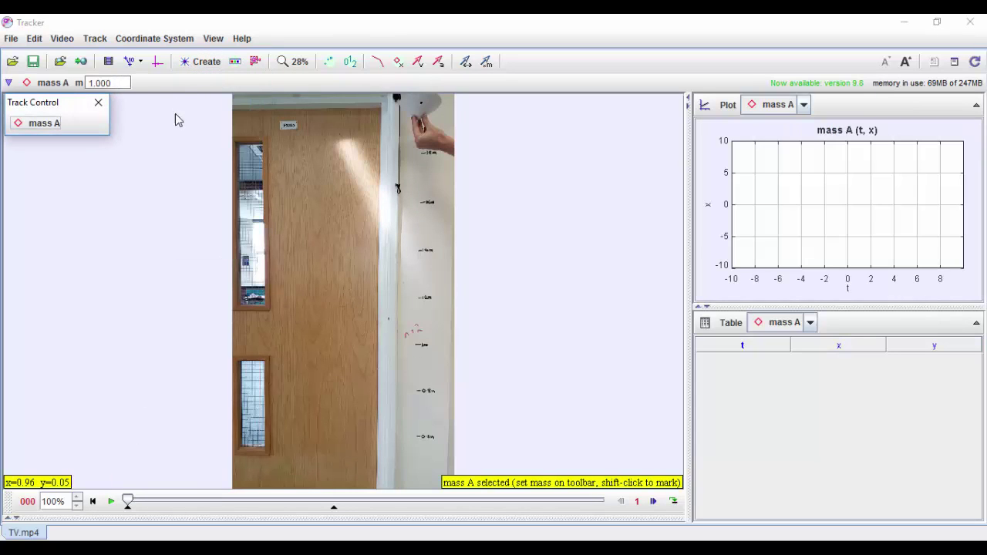
click(43, 128)
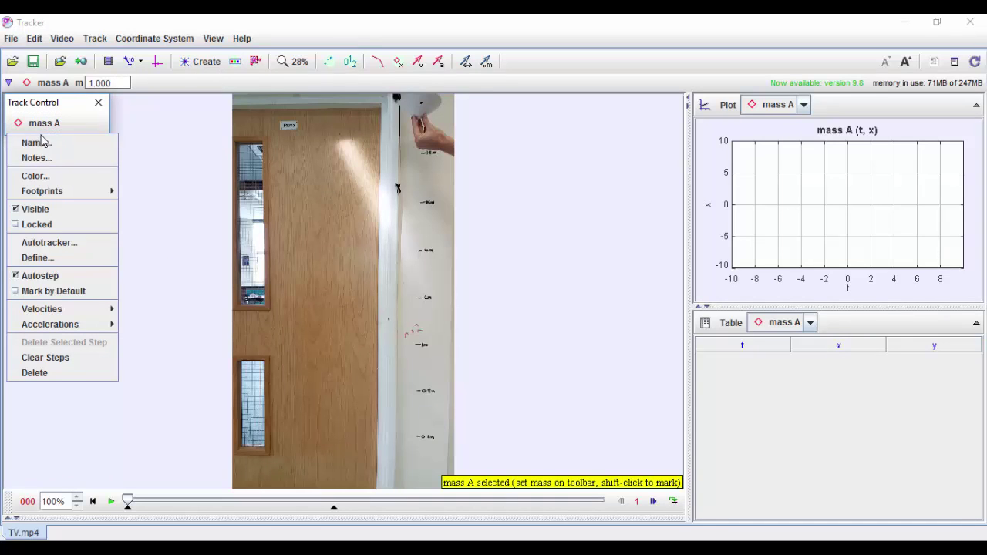
click(57, 244)
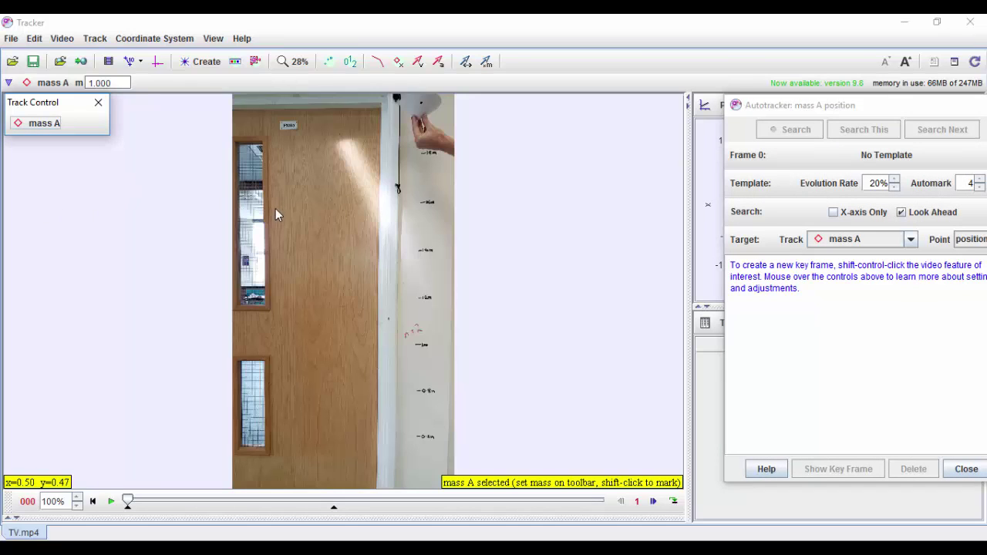
click(358, 164)
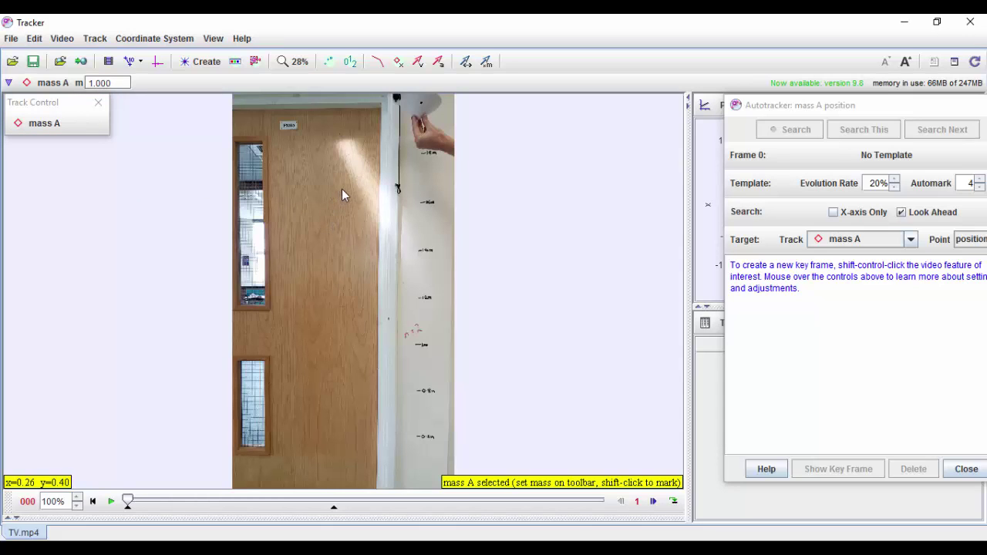
key(ctrl)
key(shift)
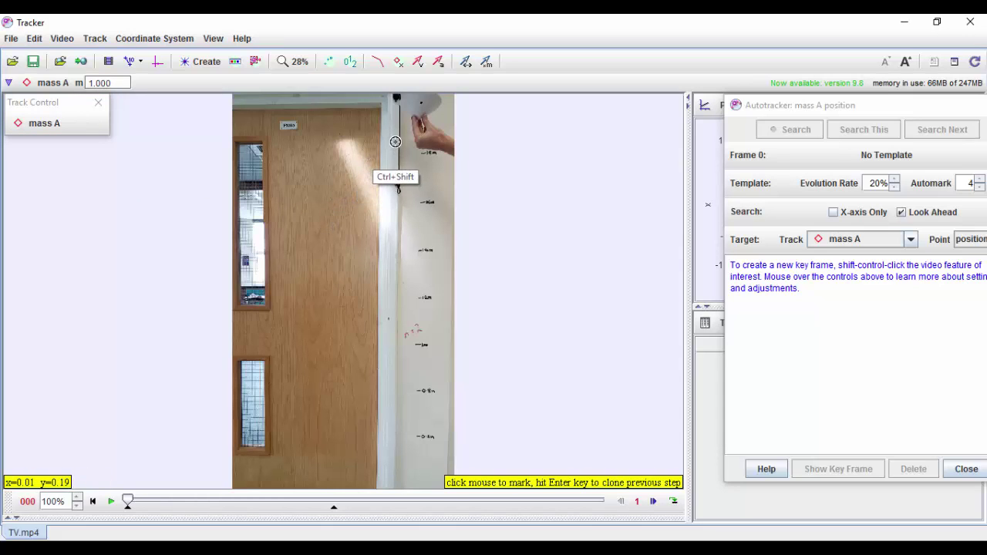
ctrl+shift+click(422, 103)
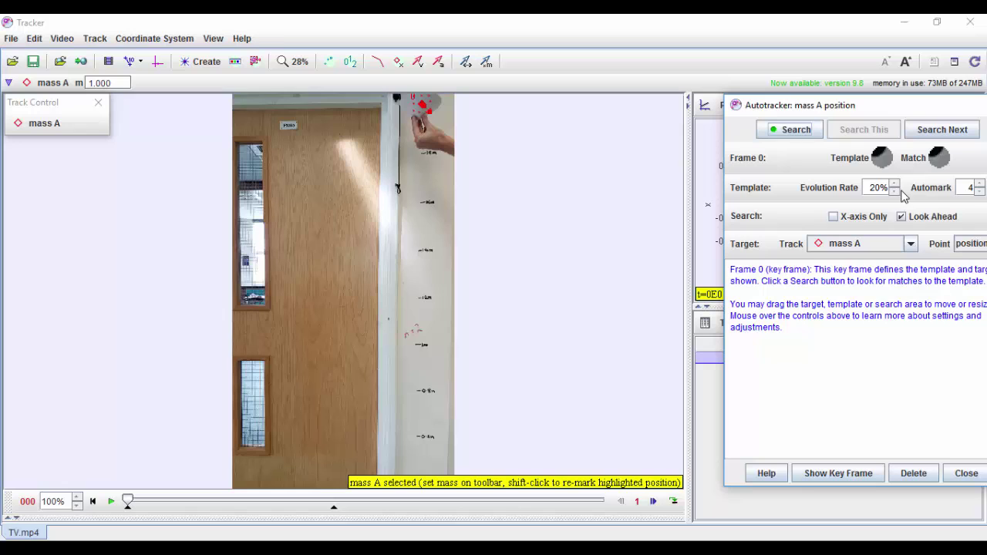
mouse_move(846, 189)
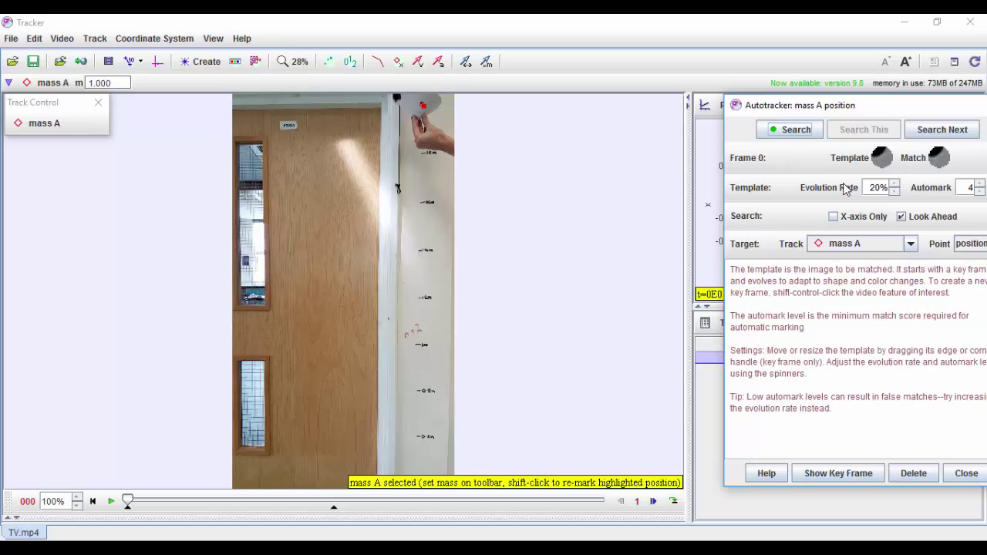
Step: Start autotracking, then mark the cone's position by hand in frames 4 through 22
click(794, 129)
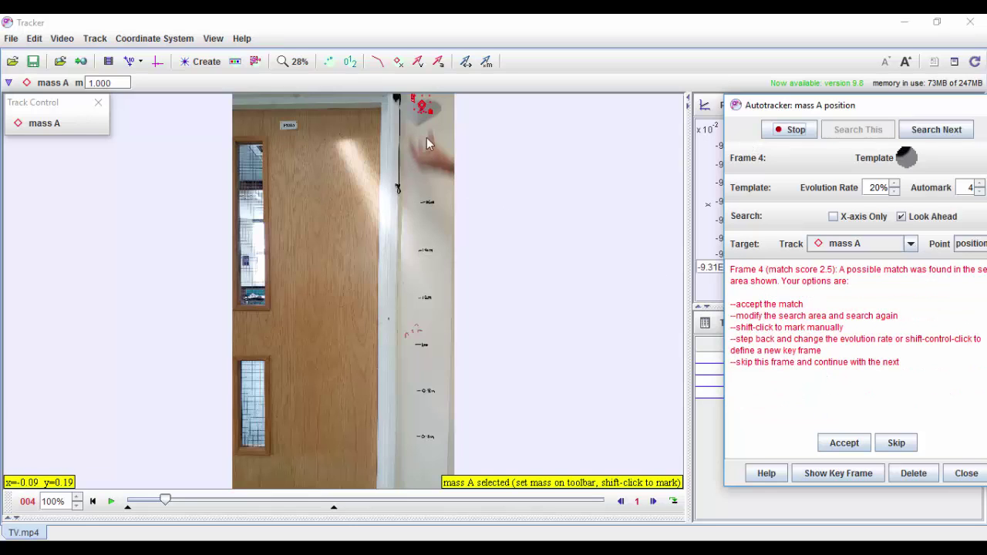
key(shift)
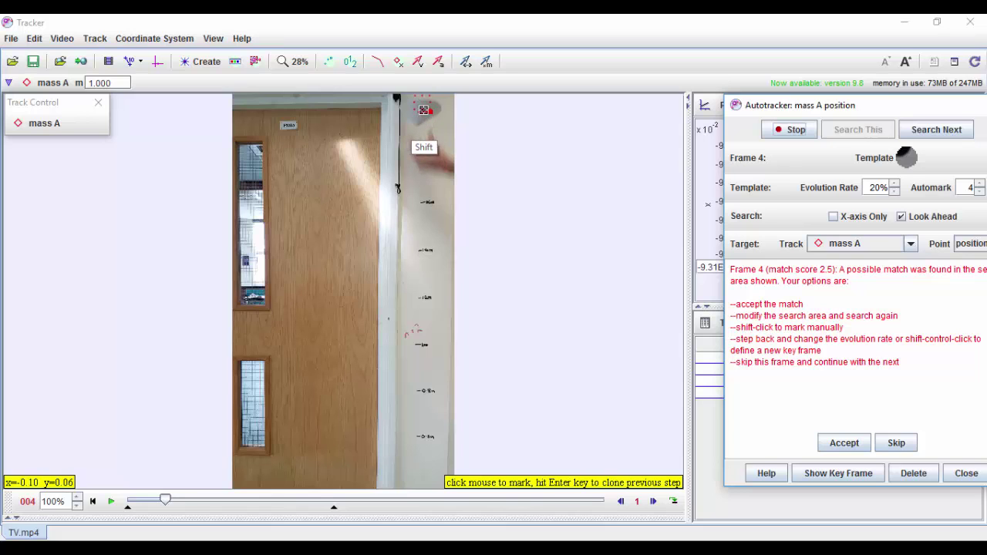
shift+click(424, 138)
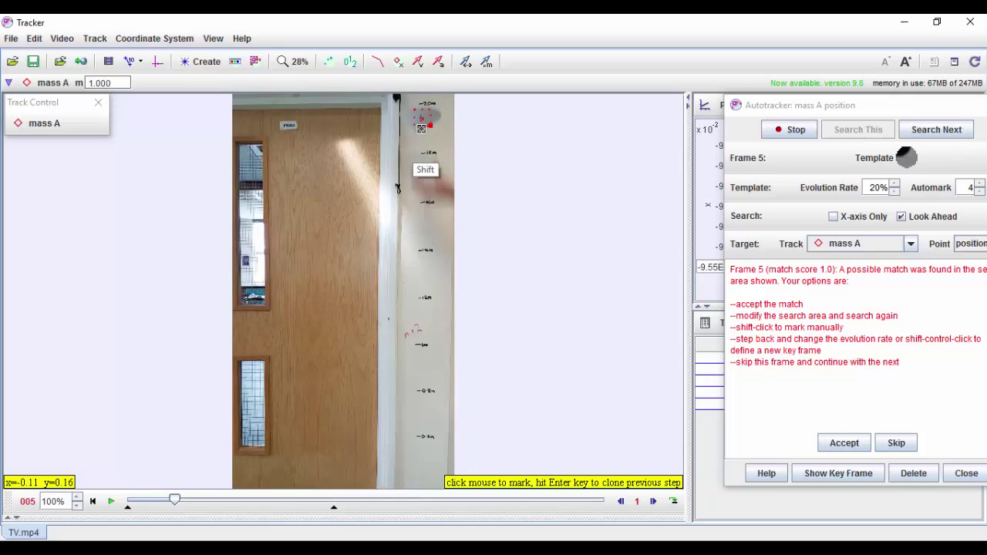
shift+click(424, 126)
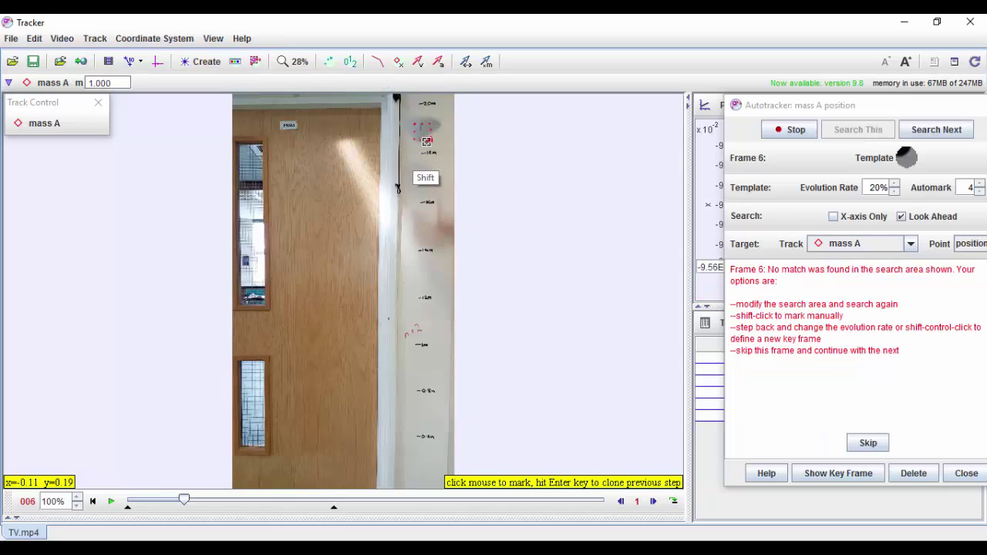
shift+click(424, 127)
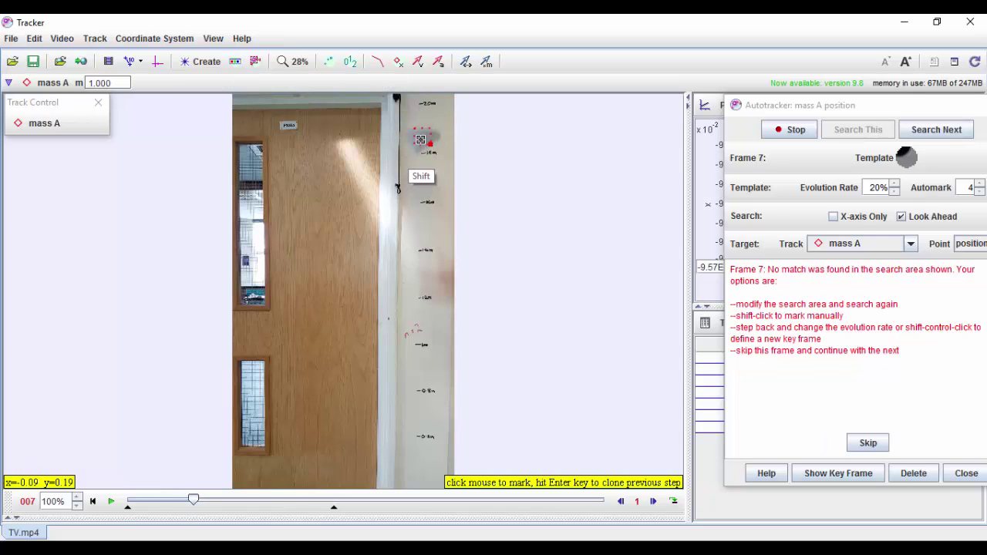
shift+click(422, 154)
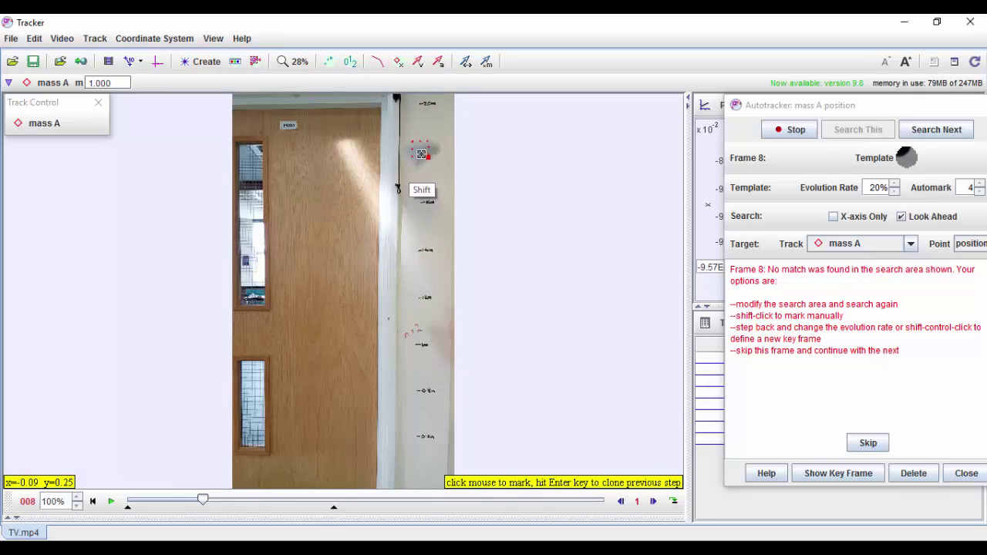
shift+click(421, 154)
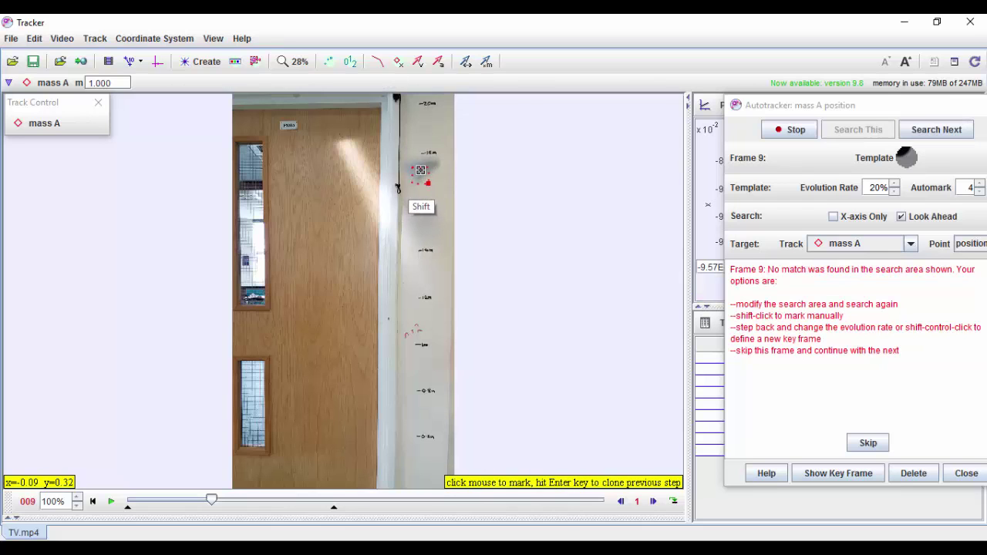
shift+click(422, 170)
shift+click(421, 188)
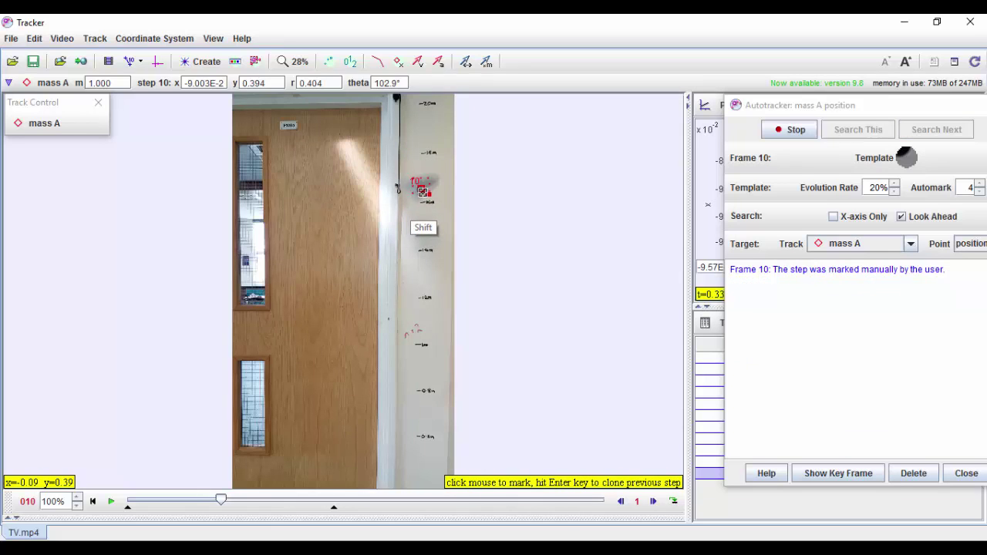
shift+click(427, 207)
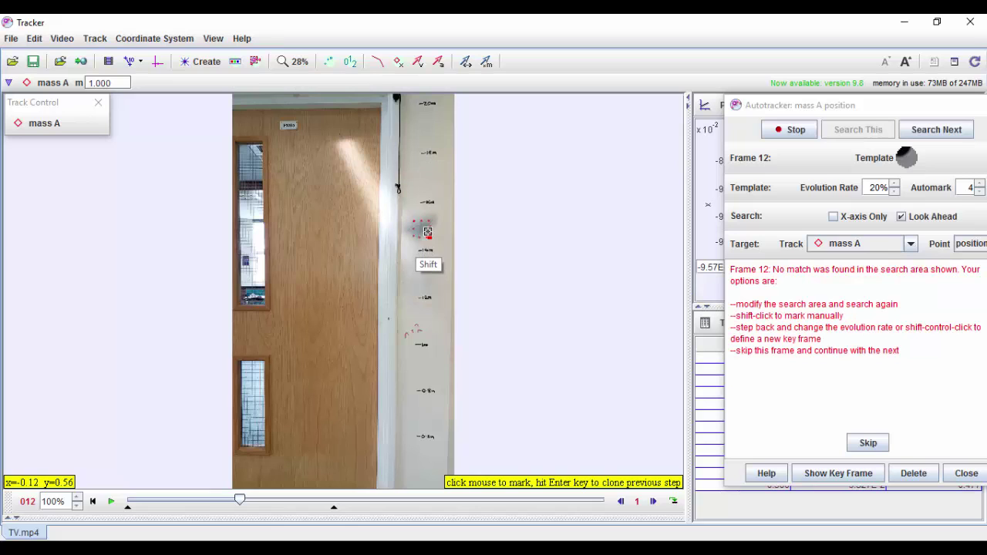
shift+click(423, 230)
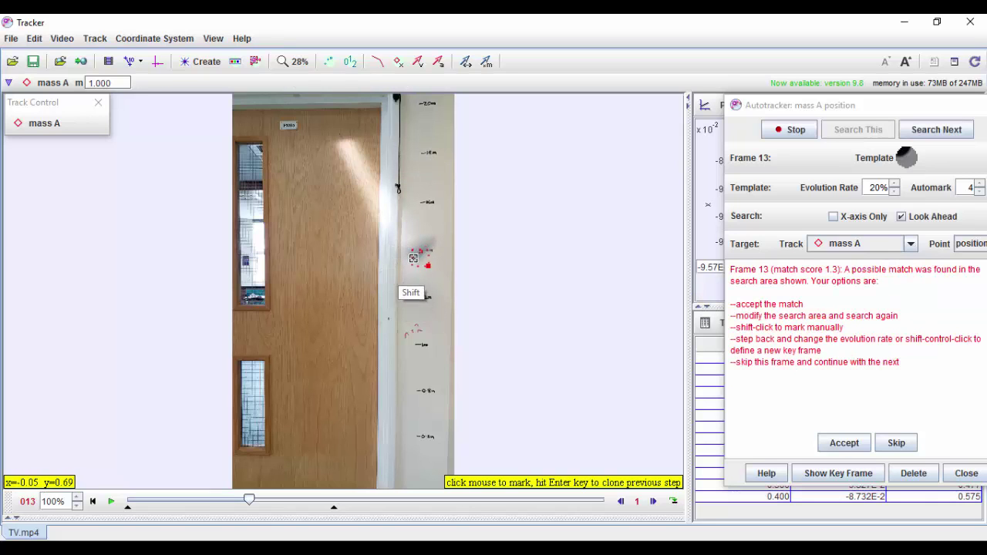
shift+click(419, 259)
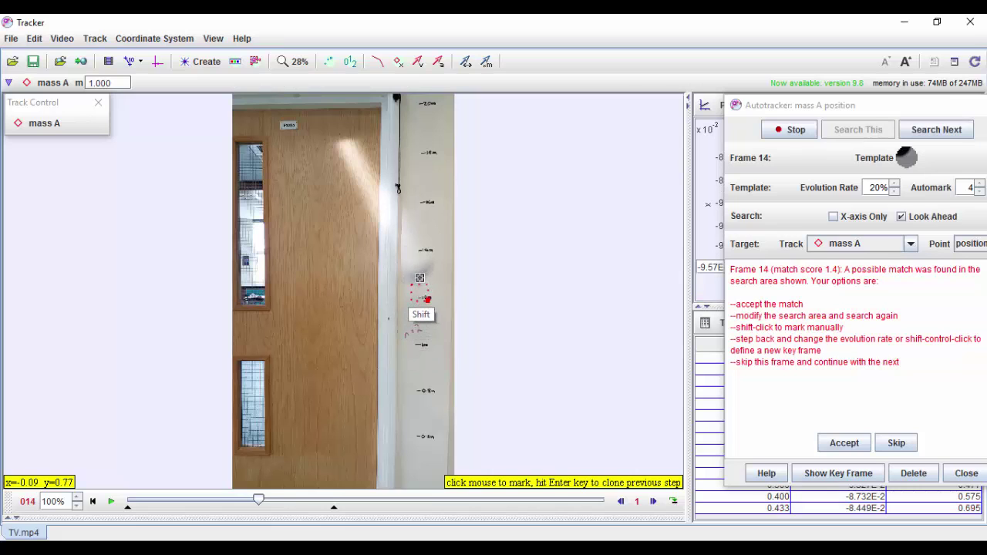
shift+click(423, 276)
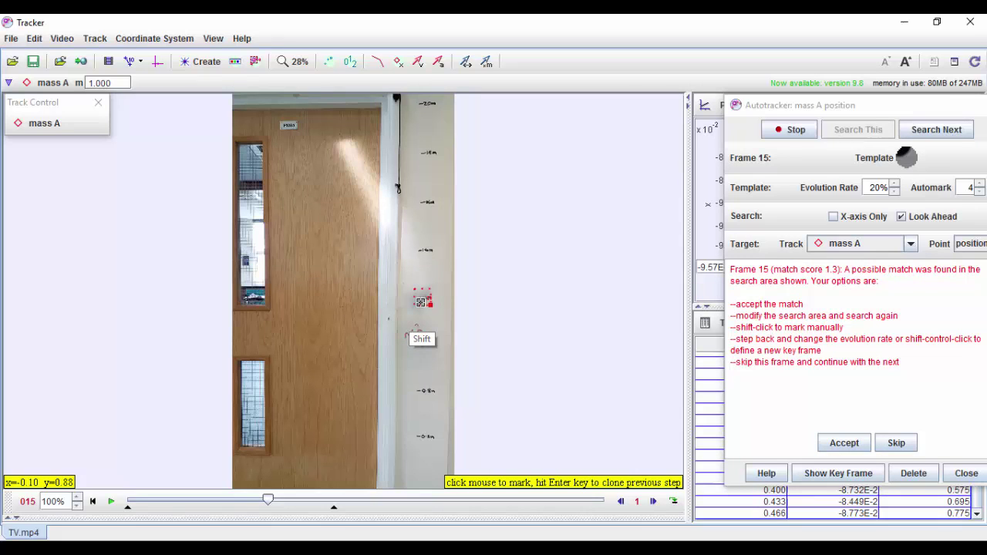
shift+click(422, 300)
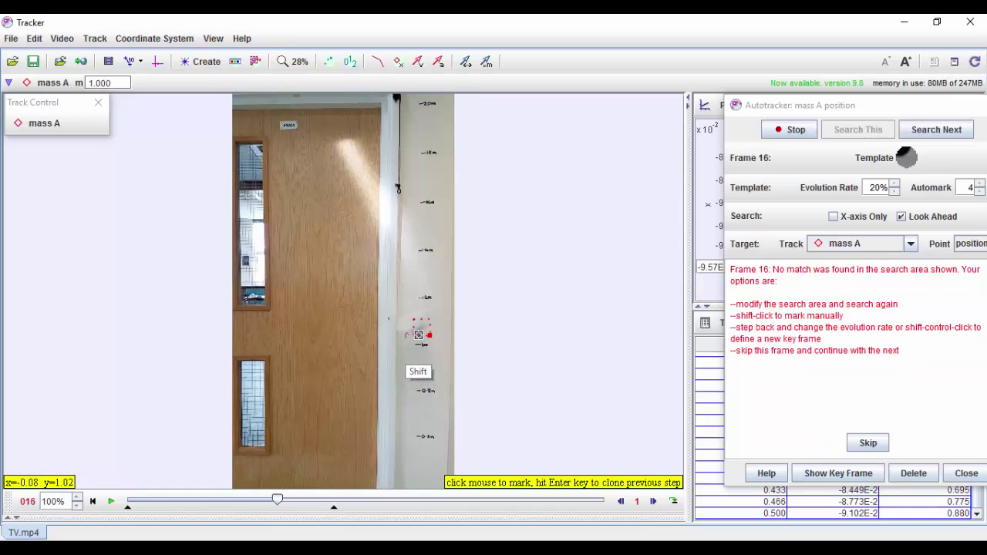
shift+click(419, 334)
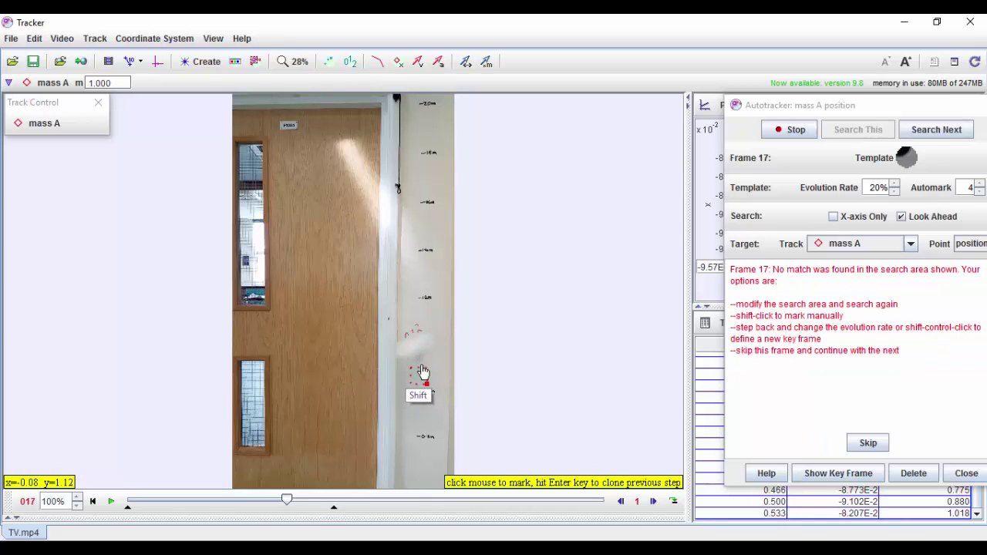
shift+click(419, 362)
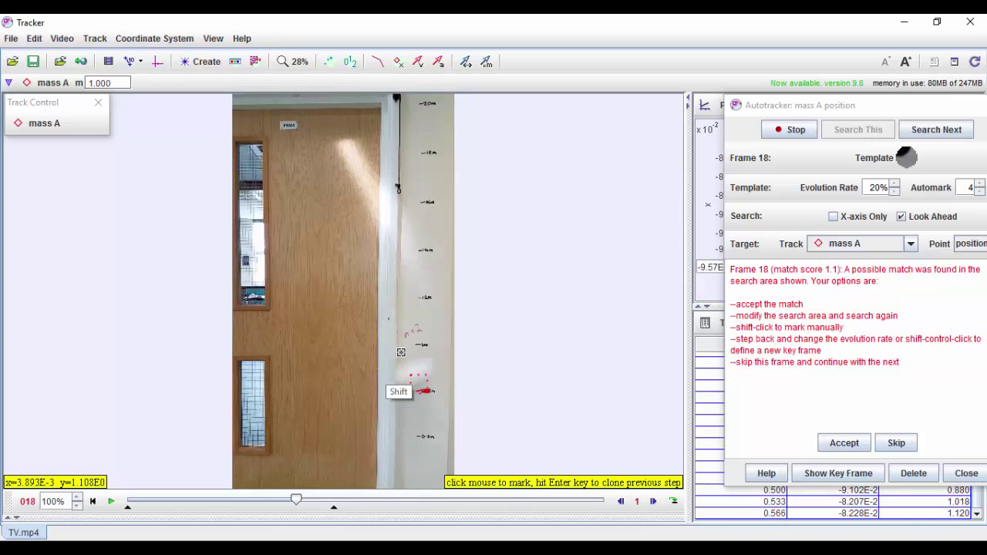
shift+click(417, 392)
shift+click(417, 413)
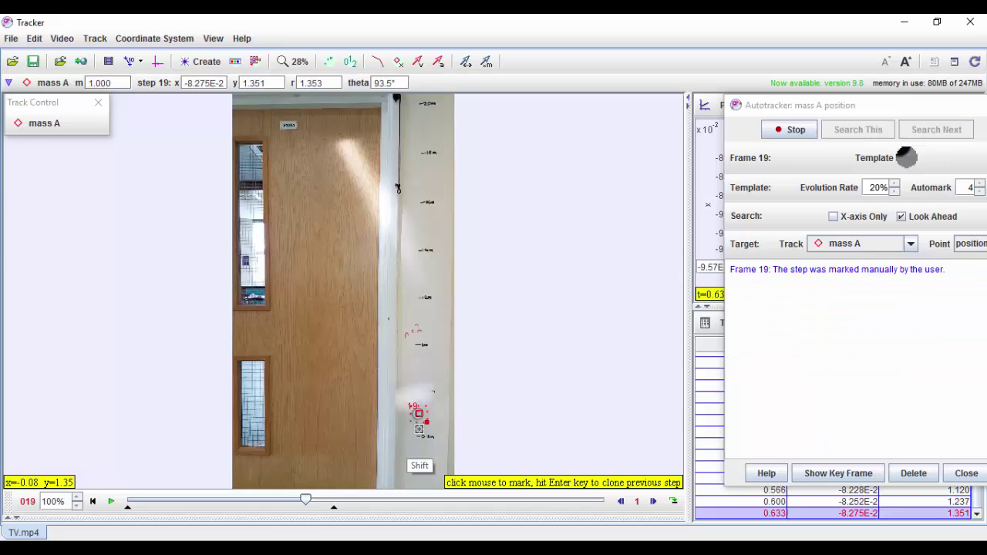
shift+click(418, 442)
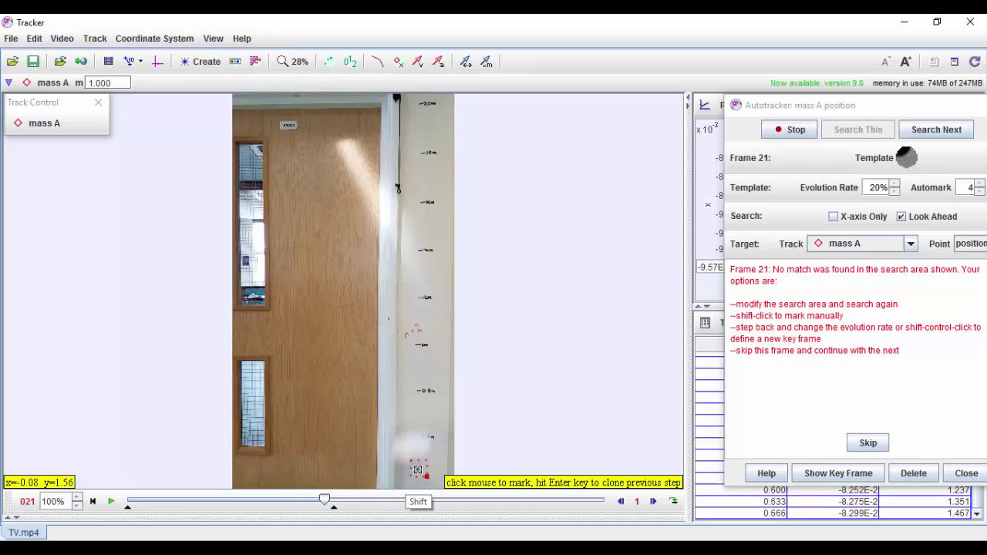
shift+click(416, 466)
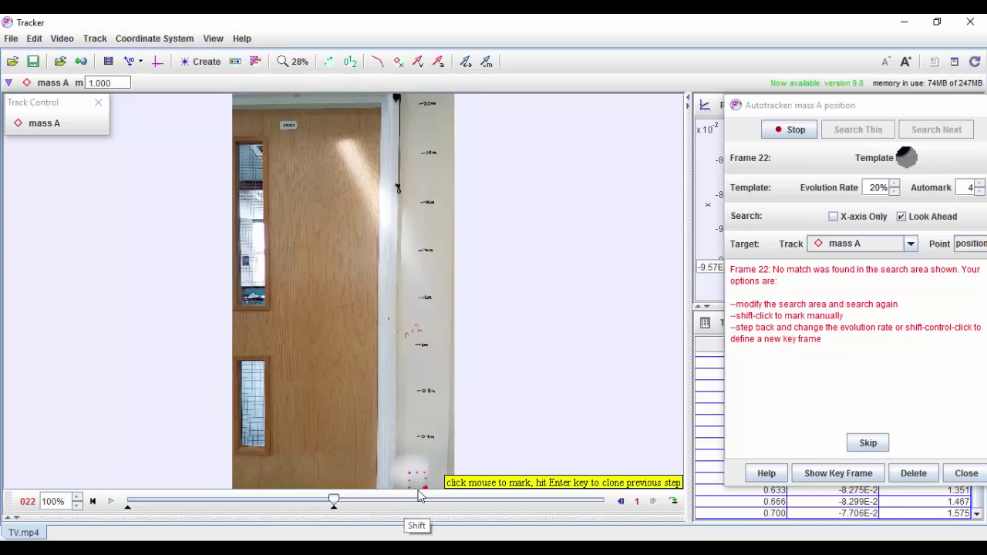
key(shift)
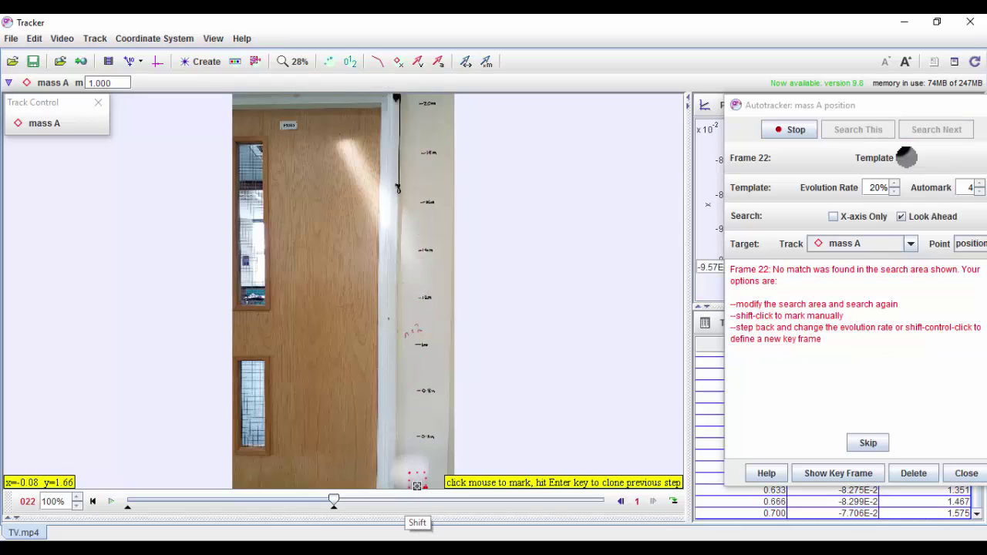
shift+click(416, 486)
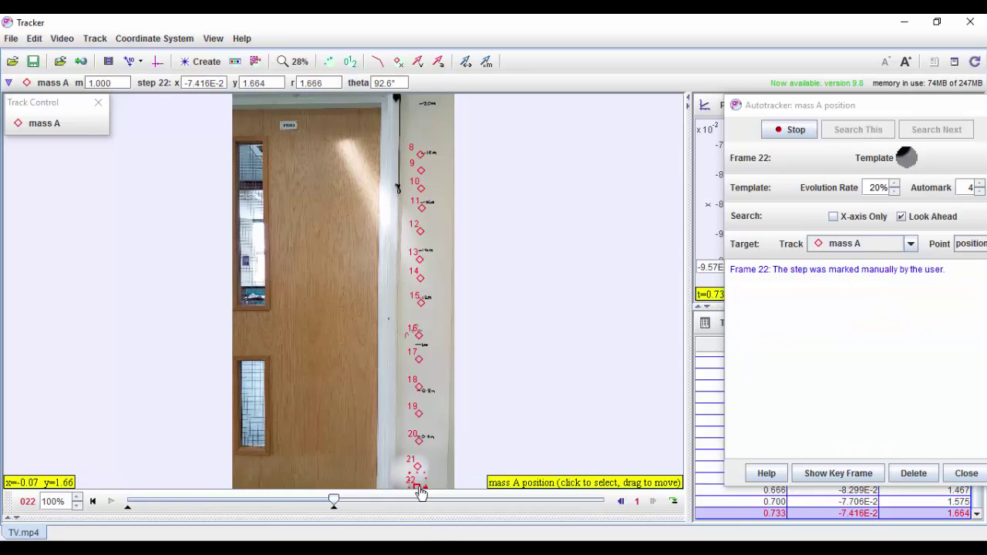
Step: Stop and close the Autotracker, then set mass A's plot to vy against t
click(793, 132)
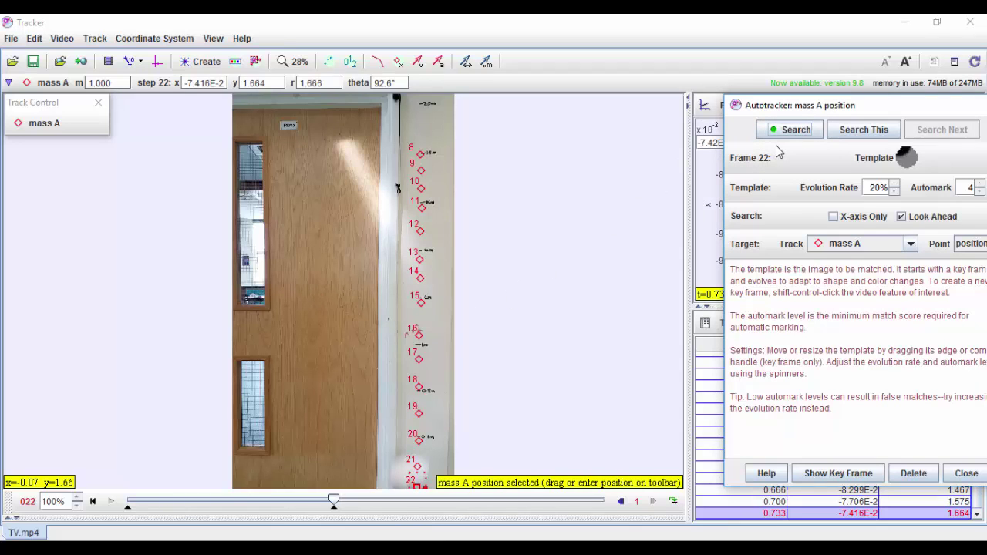
click(966, 473)
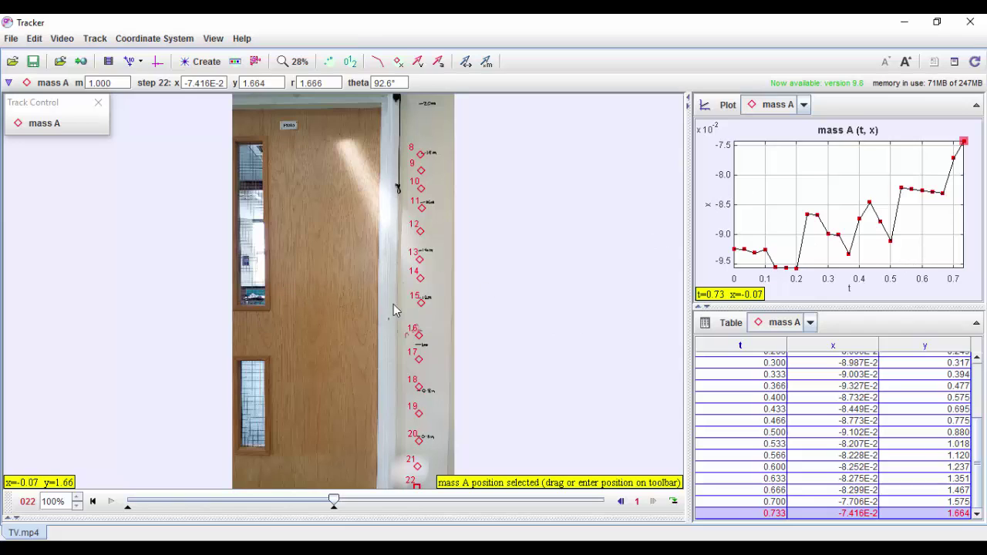
click(707, 208)
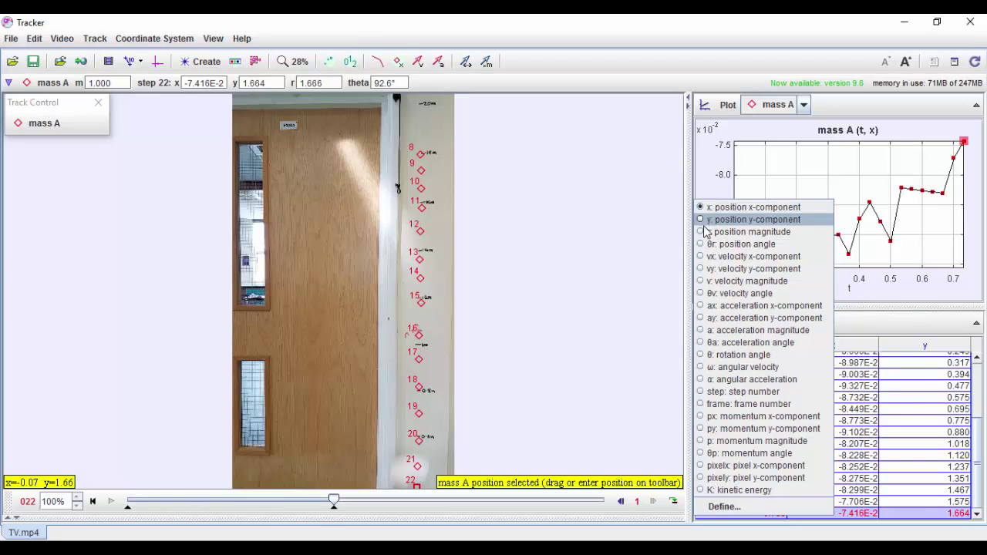
click(701, 269)
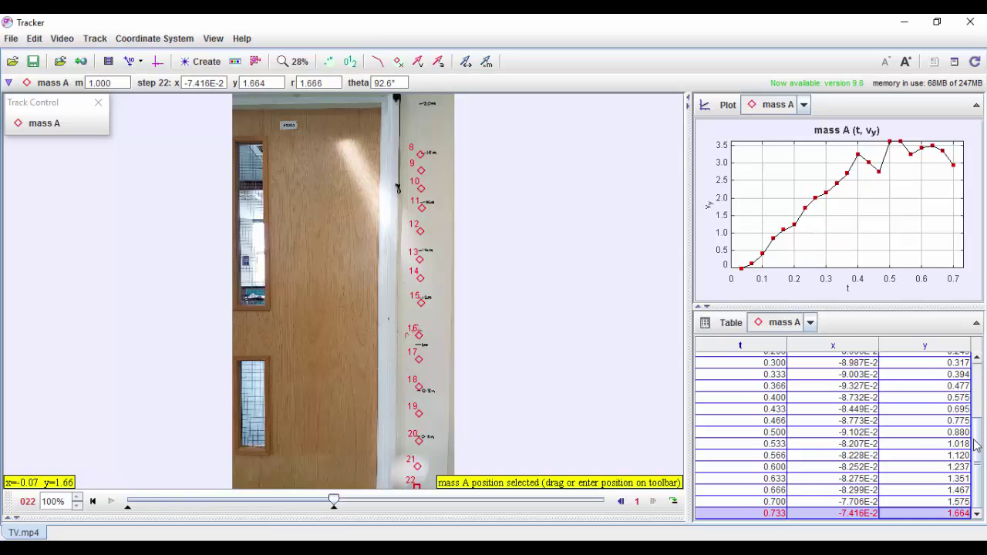
drag(977, 455, 979, 391)
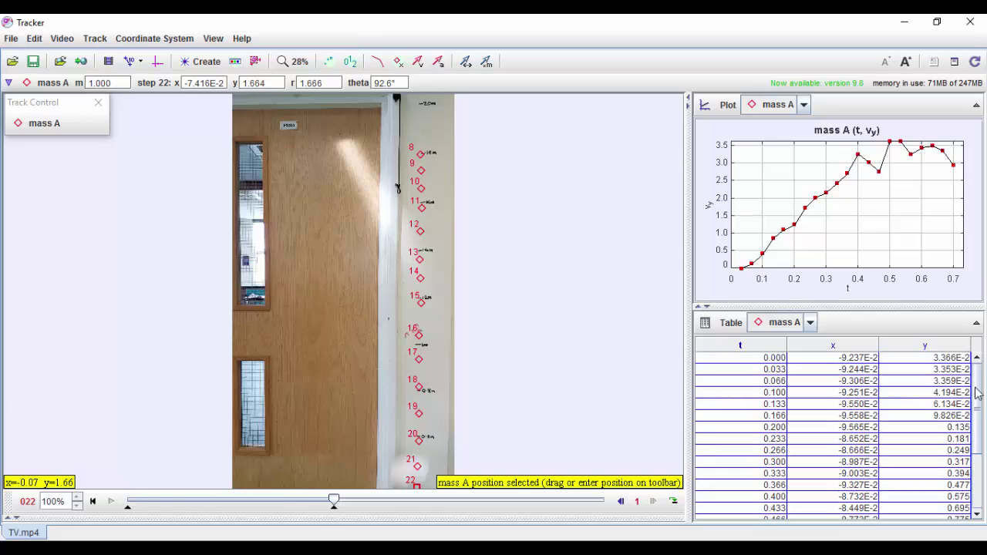
Step: Hide the x and y columns, show vy, and widen the vy column in the mass A table
click(704, 324)
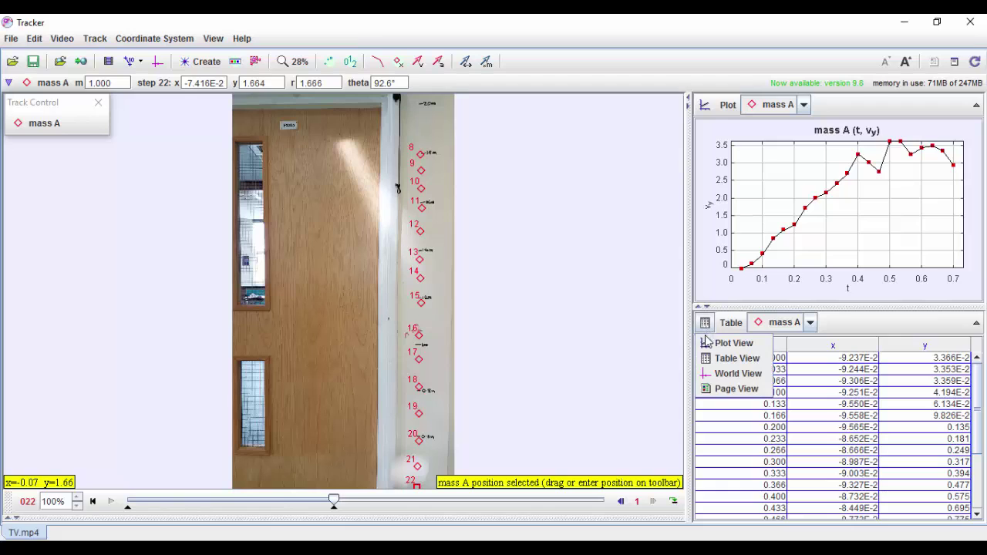
click(730, 323)
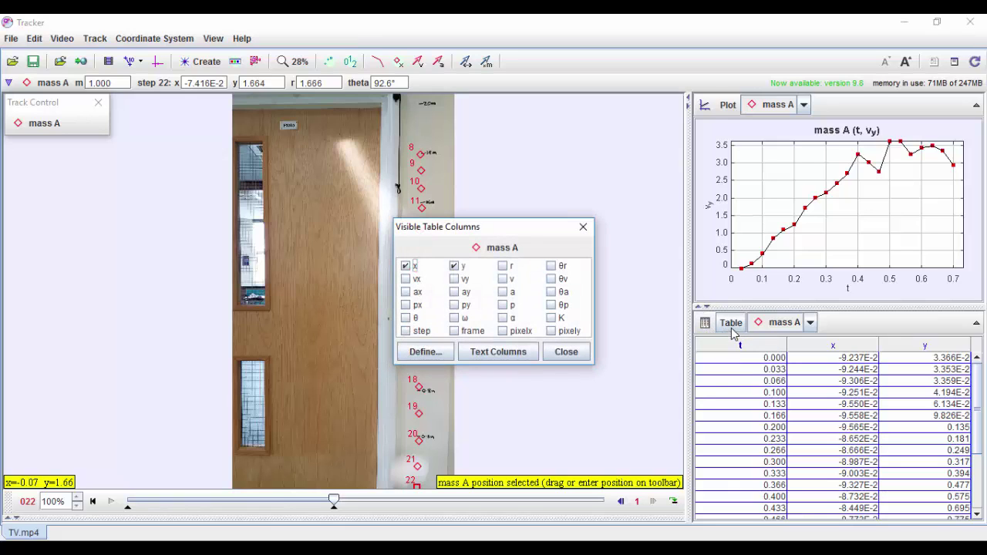
click(406, 266)
click(454, 266)
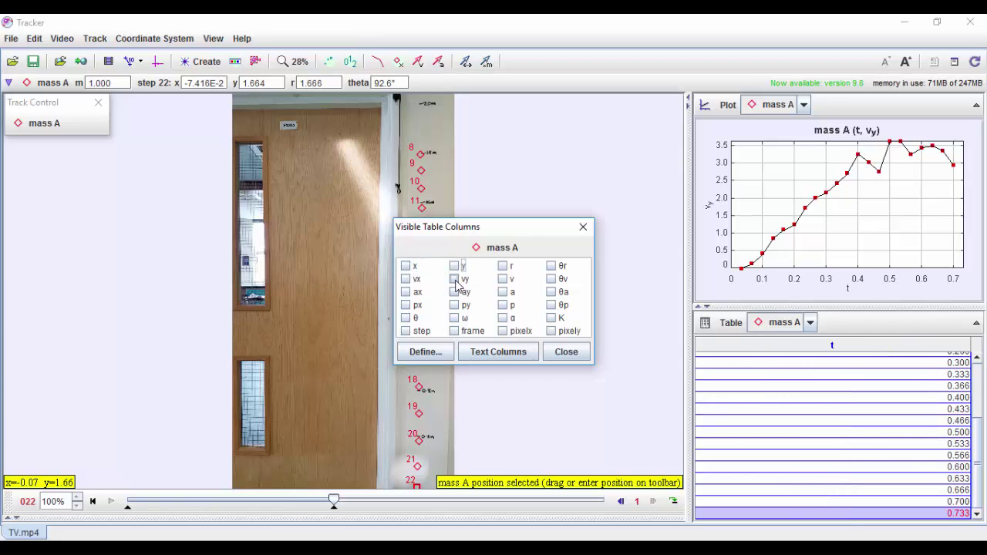
click(454, 279)
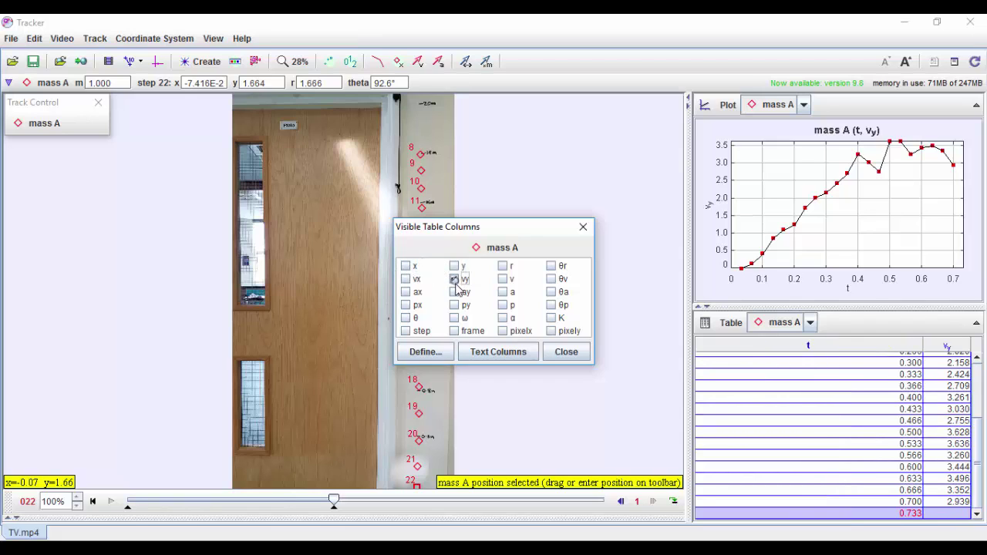
click(566, 353)
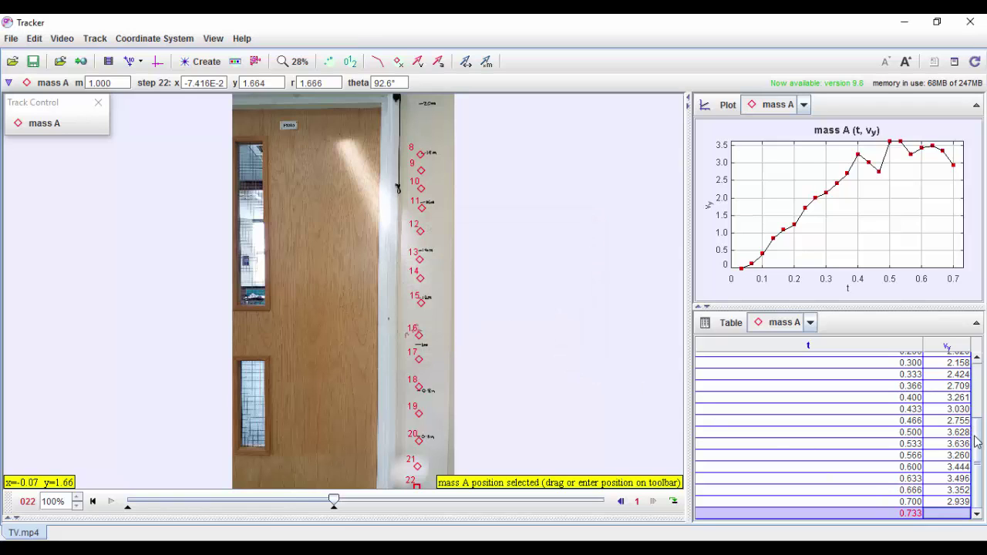
drag(975, 441, 984, 371)
drag(924, 343, 828, 345)
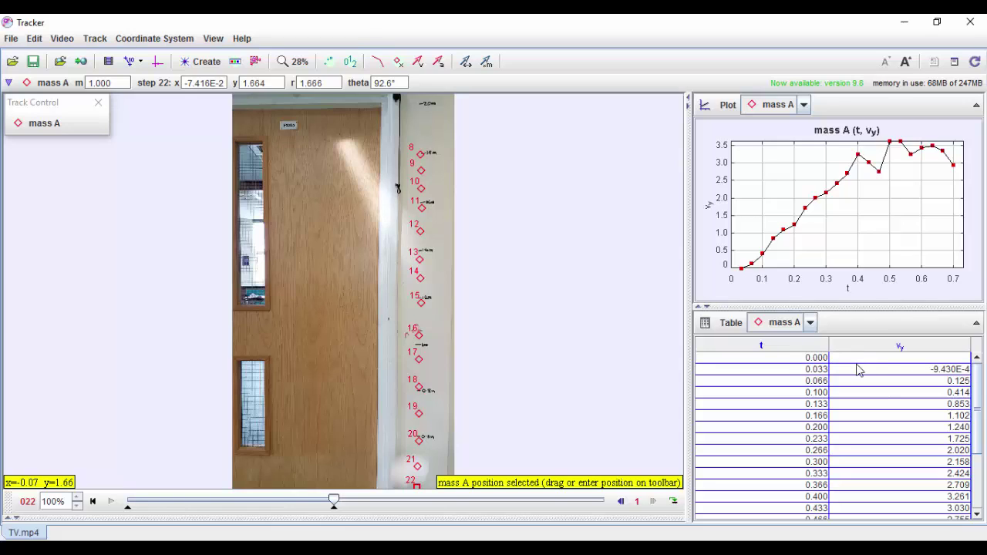
Step: Select the t and vy rows from t = 0.033 to 0.700 and copy them as formatted
click(794, 377)
drag(793, 376, 879, 510)
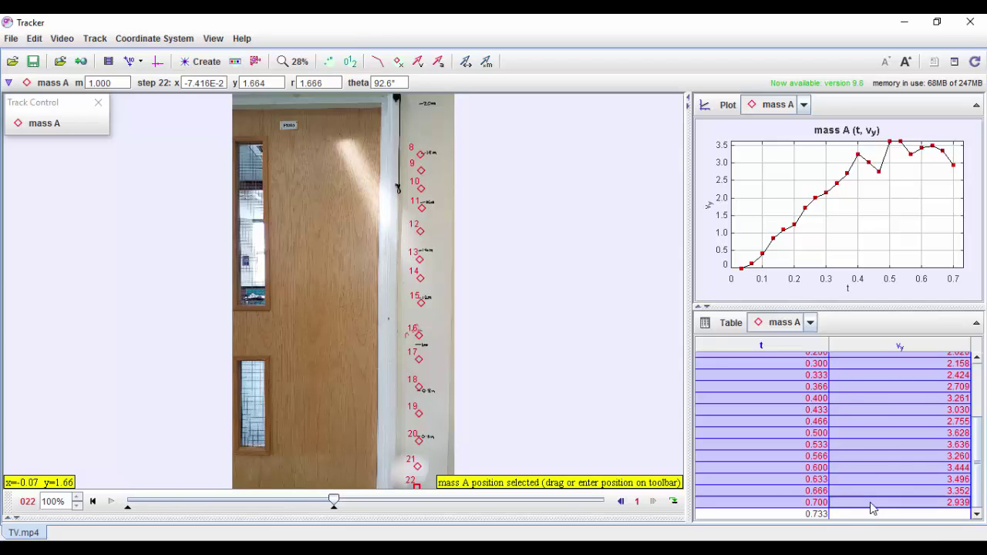
right_click(866, 463)
mouse_move(864, 461)
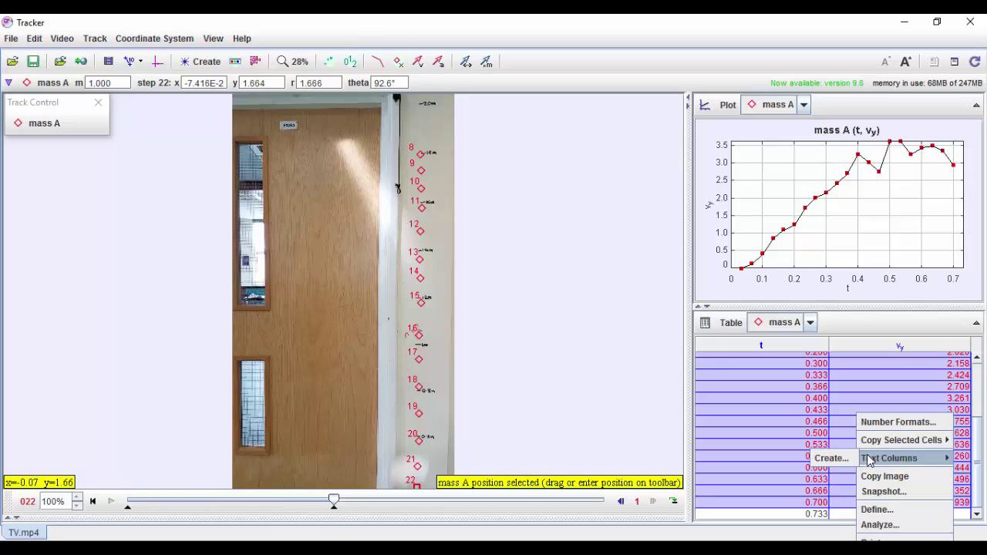
mouse_move(885, 447)
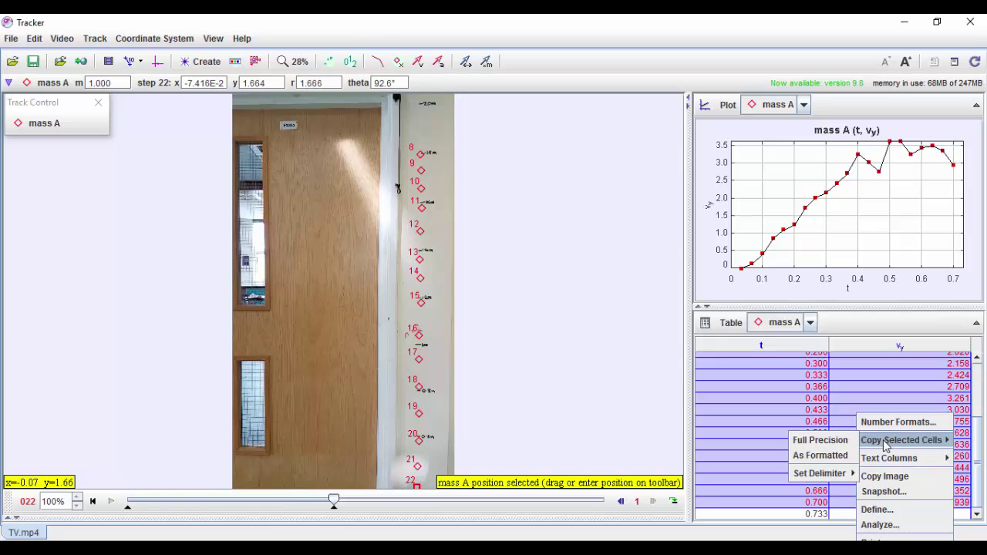
click(820, 455)
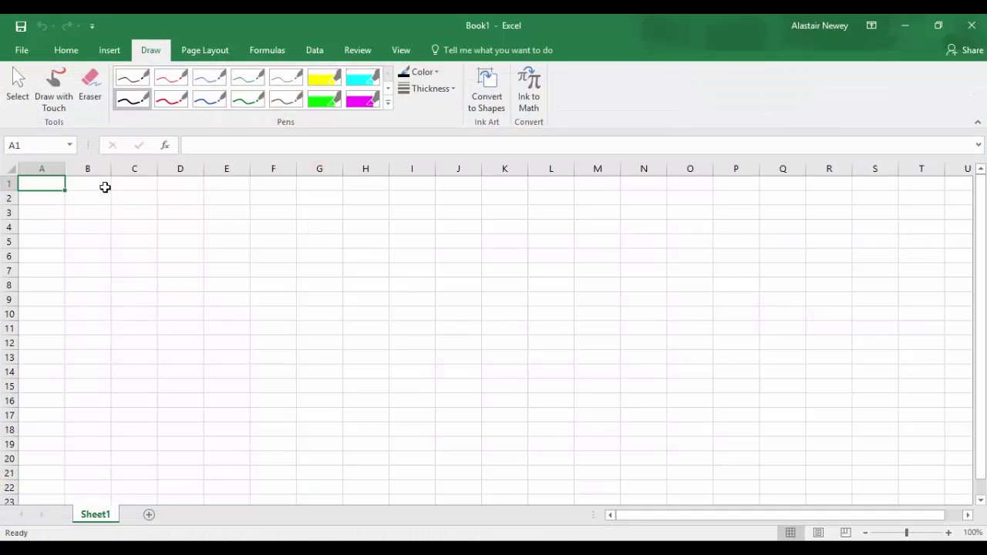
Step: Paste the copied Tracker data into Book1 and clear the mass_A label from A1
key(ctrl+v)
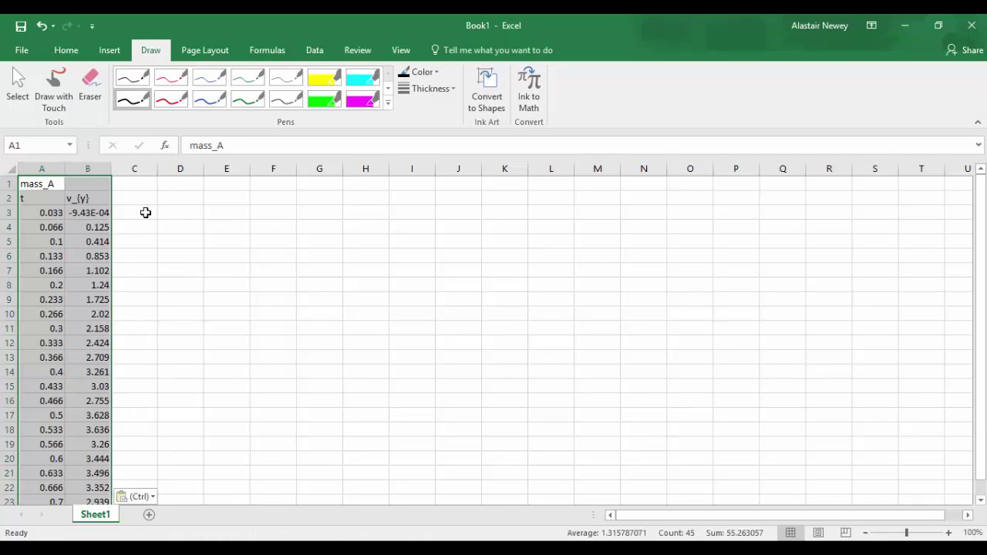
click(49, 183)
key(Delete)
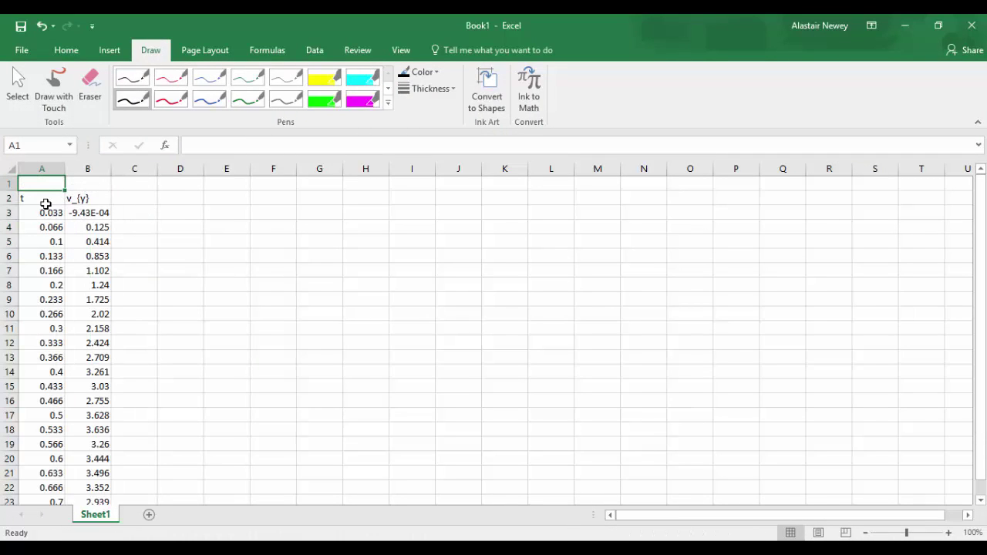
Step: Move the t and v_{y} block up one row so headers start in A1
drag(87, 212, 90, 458)
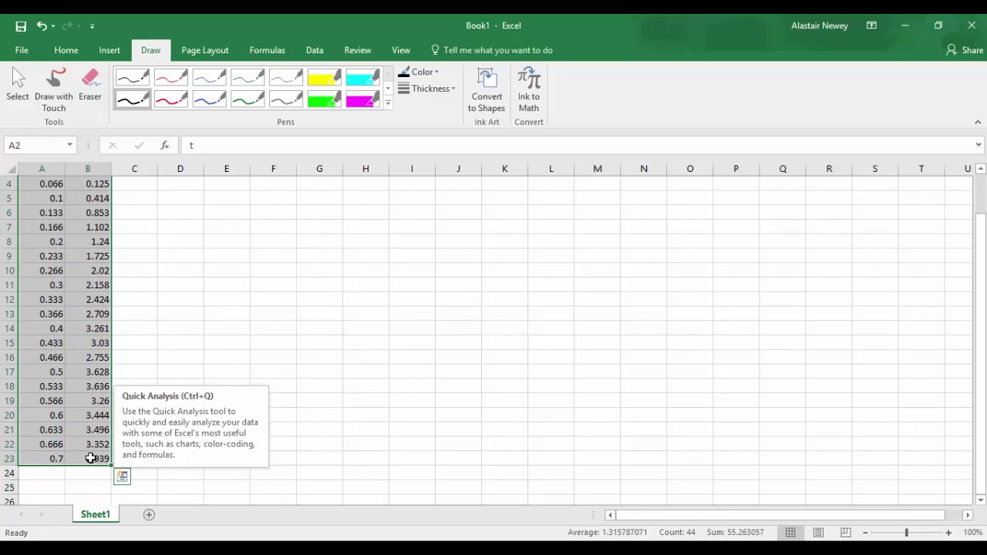
right_click(72, 391)
click(130, 94)
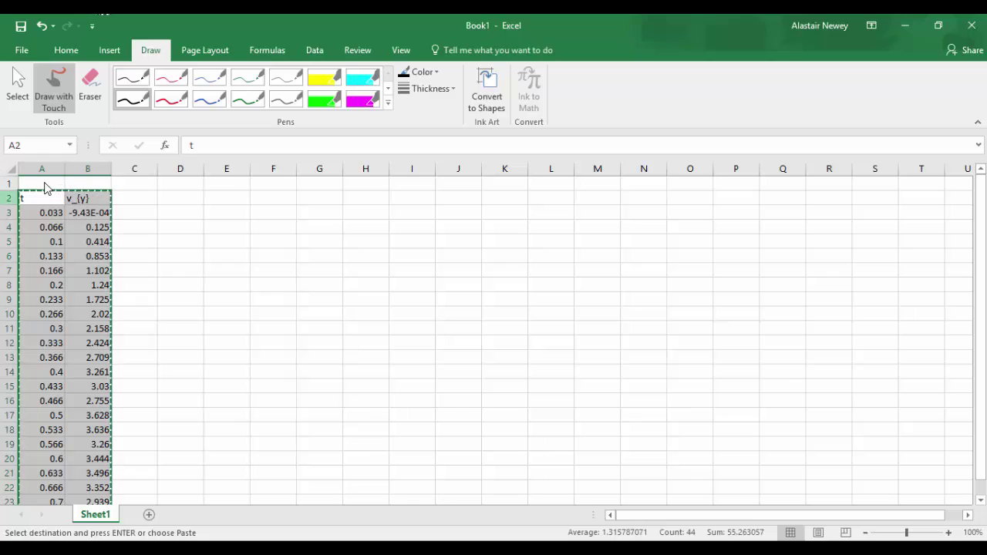
click(44, 183)
click(18, 85)
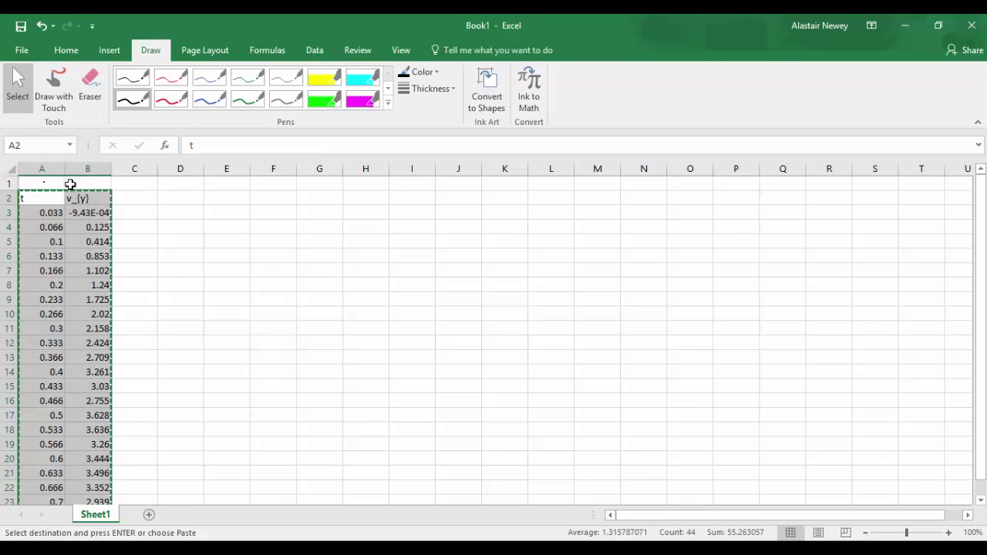
click(56, 185)
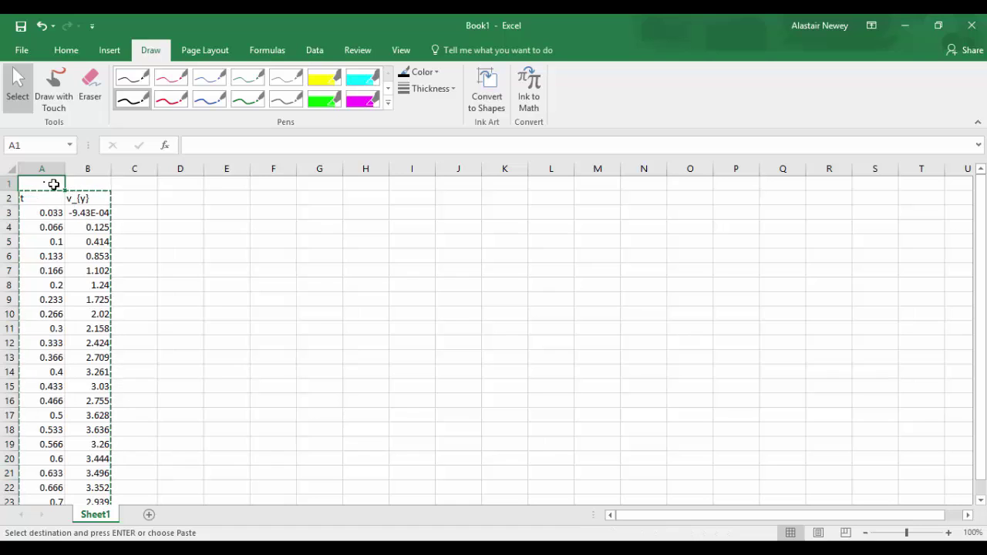
key(Return)
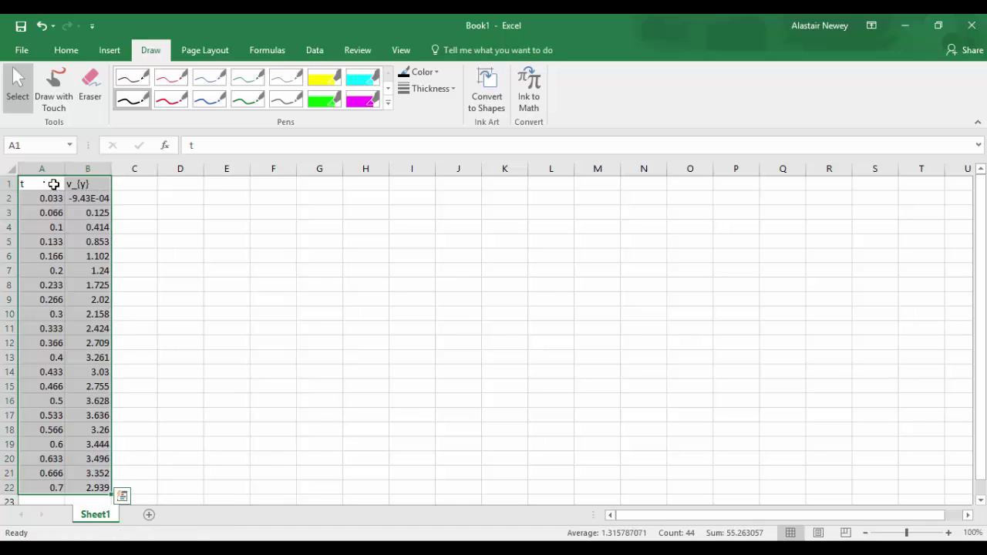
Step: Insert a plain Scatter chart plotting v_{y} against t from the A1:B22 data
click(106, 52)
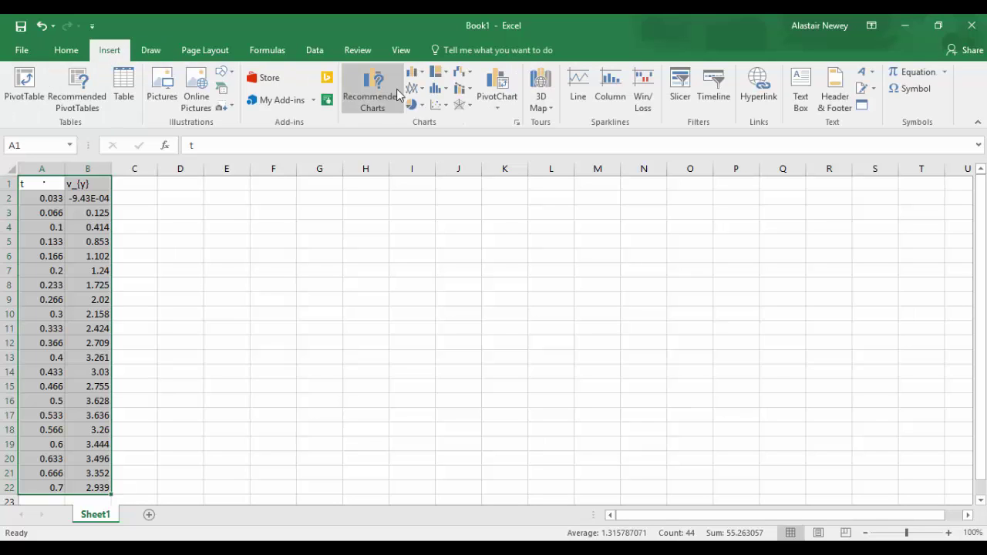
click(437, 108)
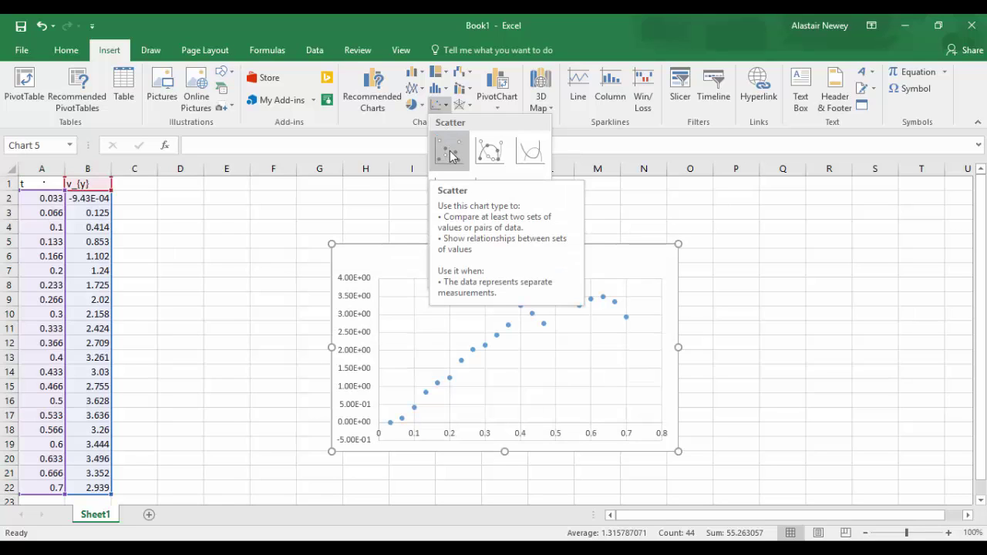
click(450, 153)
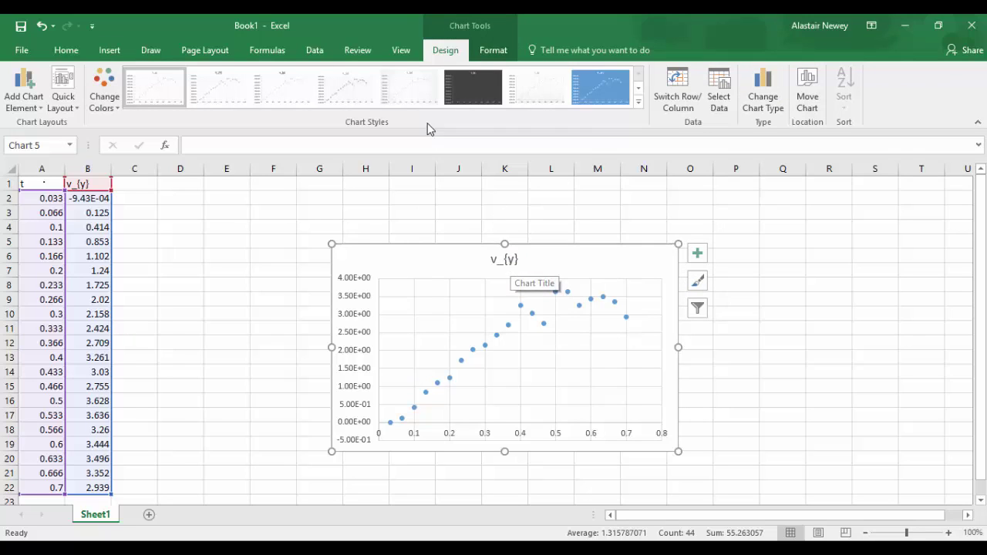
Step: Add Primary Horizontal and Primary Vertical placeholder axis titles to the scatter chart
click(32, 94)
mouse_move(65, 146)
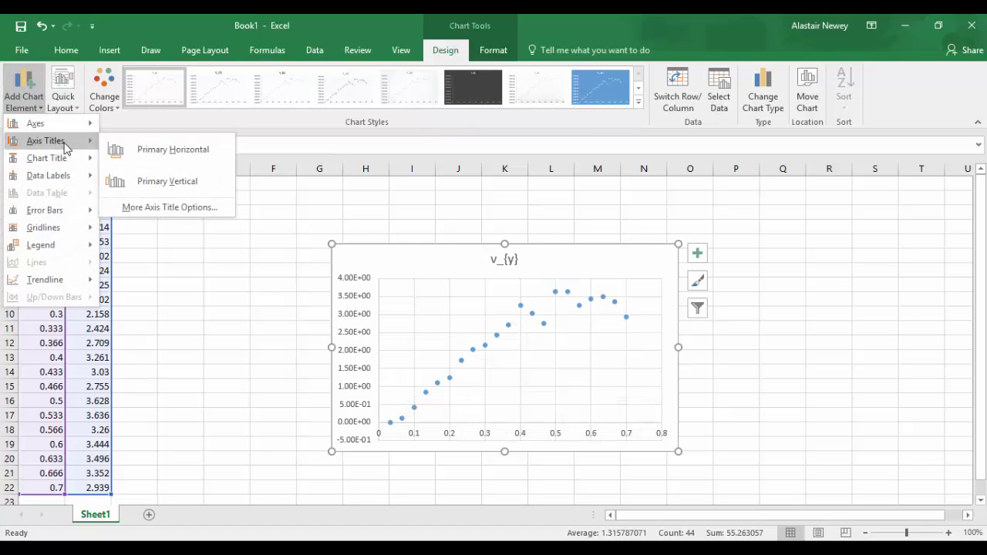
click(160, 162)
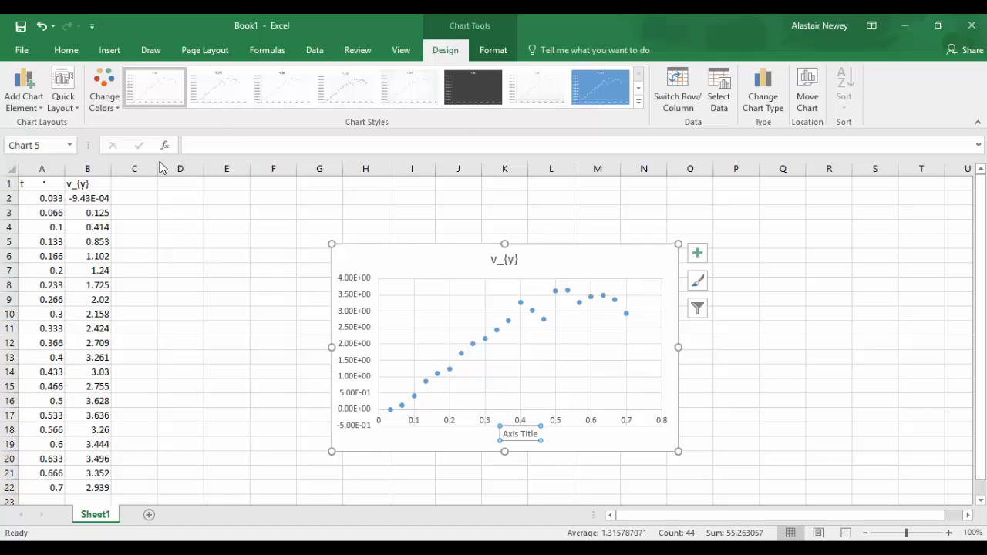
click(22, 95)
mouse_move(47, 147)
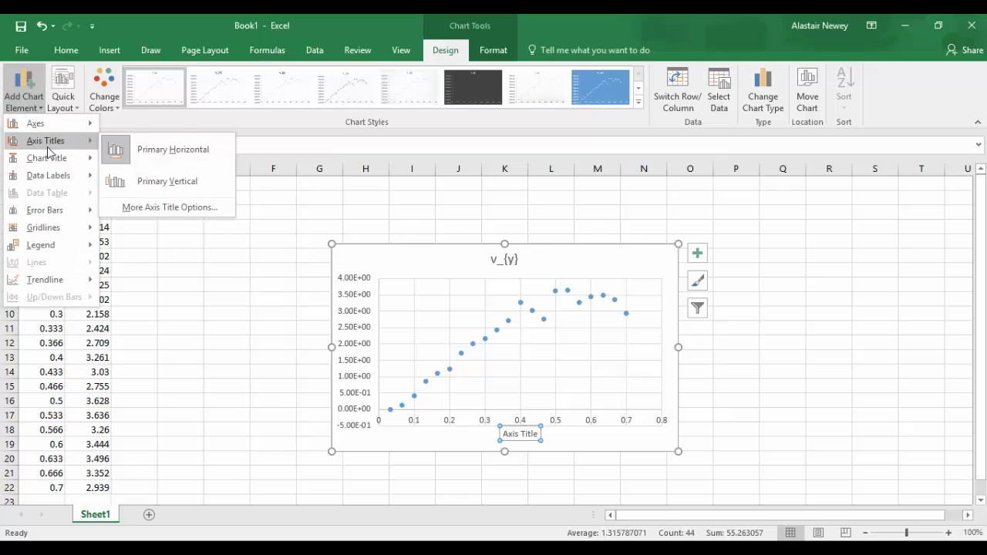
click(158, 185)
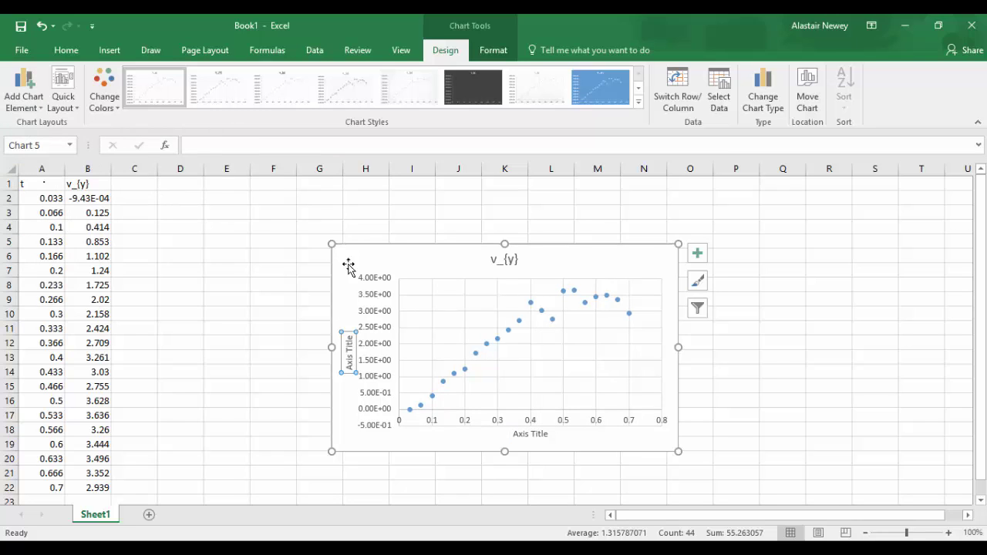
Step: Change the vertical axis minimum bound from -0.5 to 0 and delete the v_{y} chart title
right_click(380, 384)
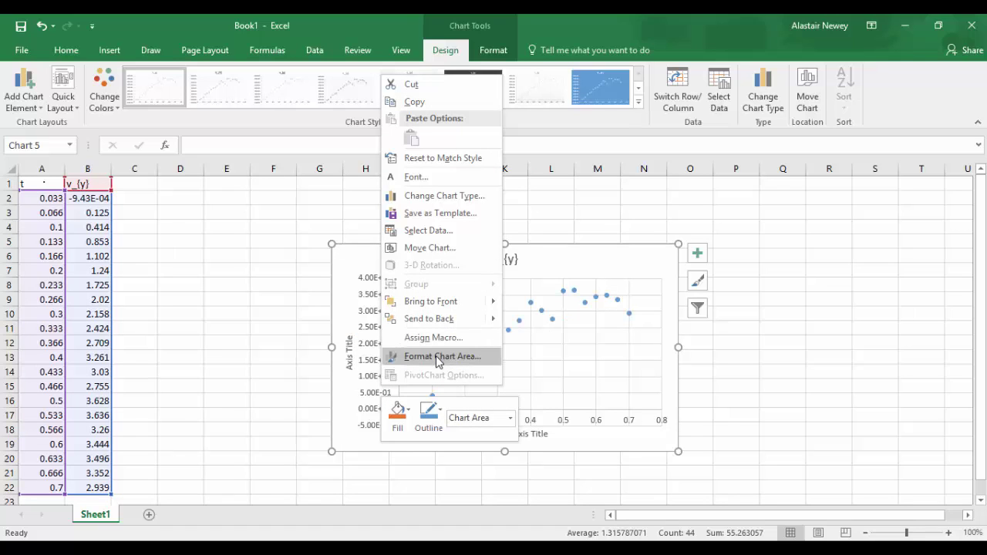
click(362, 324)
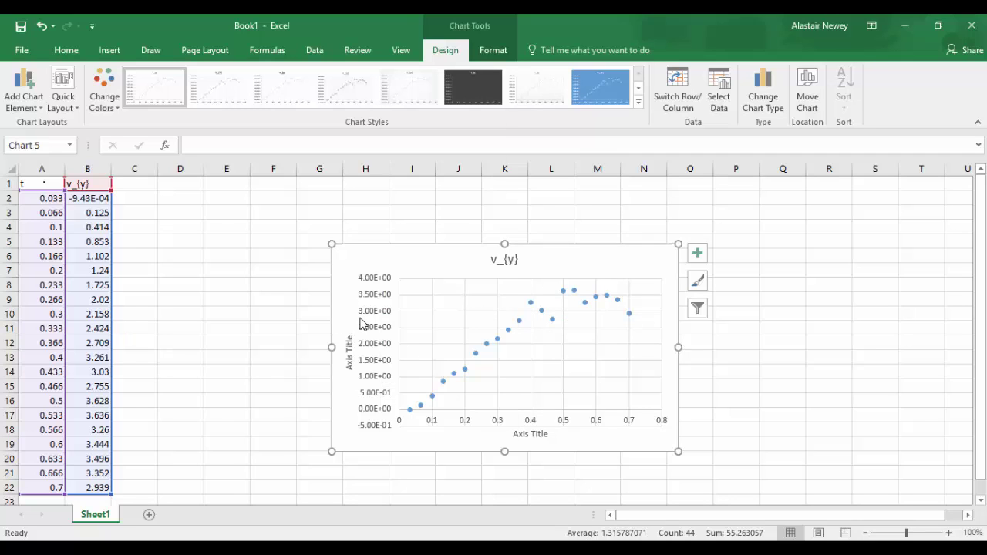
right_click(362, 324)
click(371, 377)
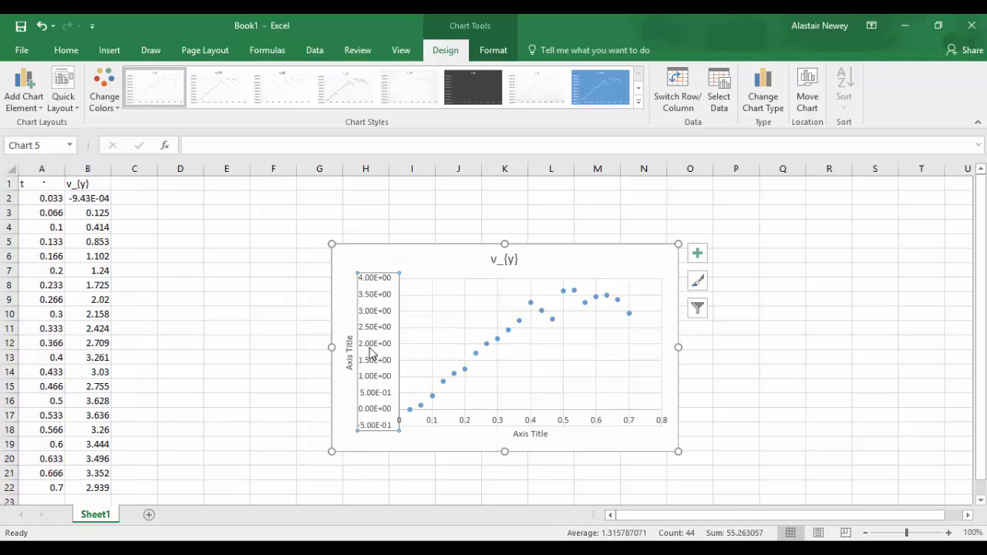
right_click(370, 348)
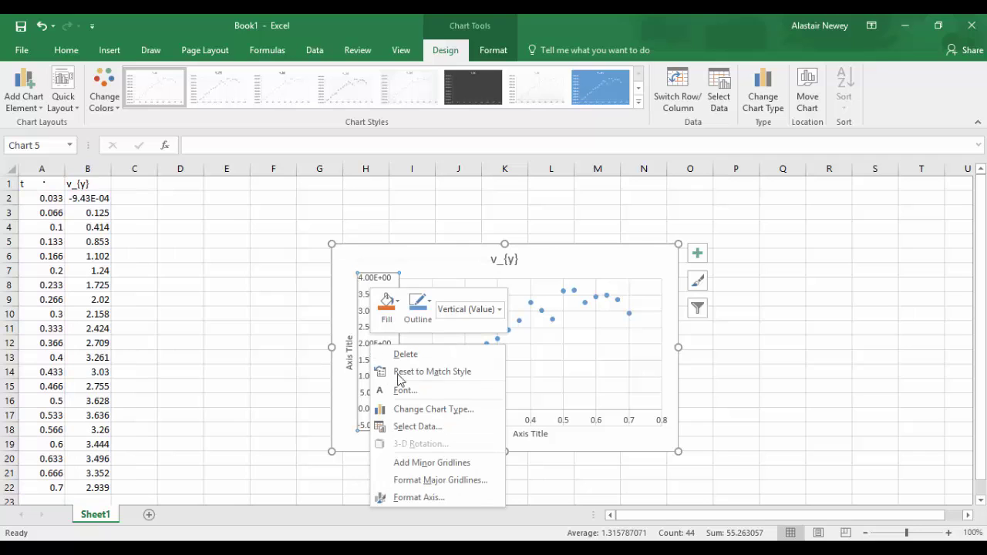
click(428, 499)
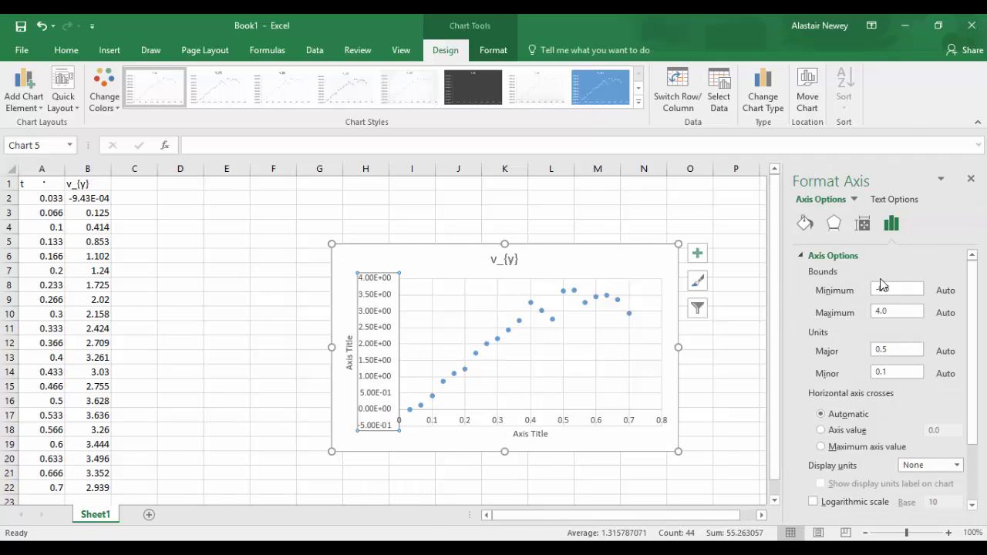
drag(896, 288, 861, 296)
click(717, 352)
click(504, 257)
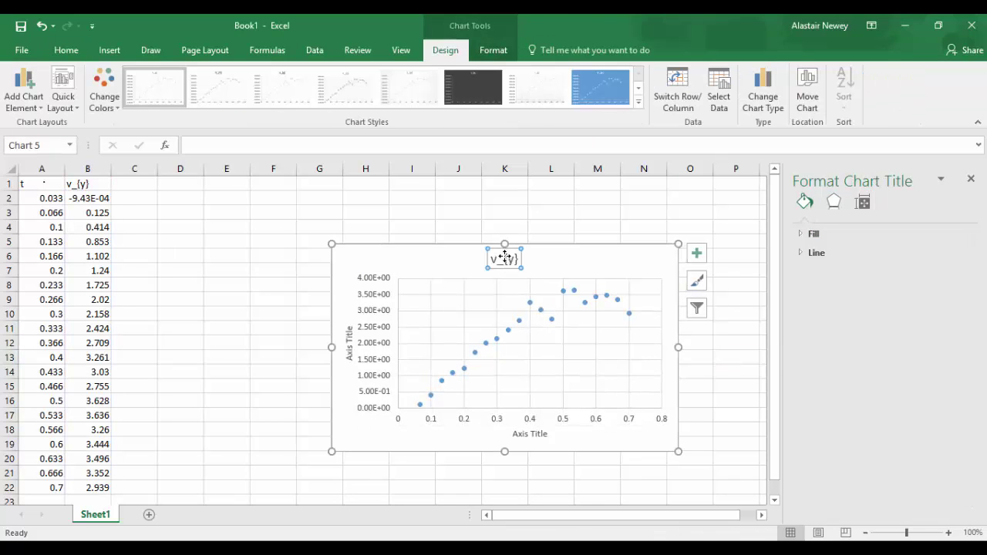
key(Delete)
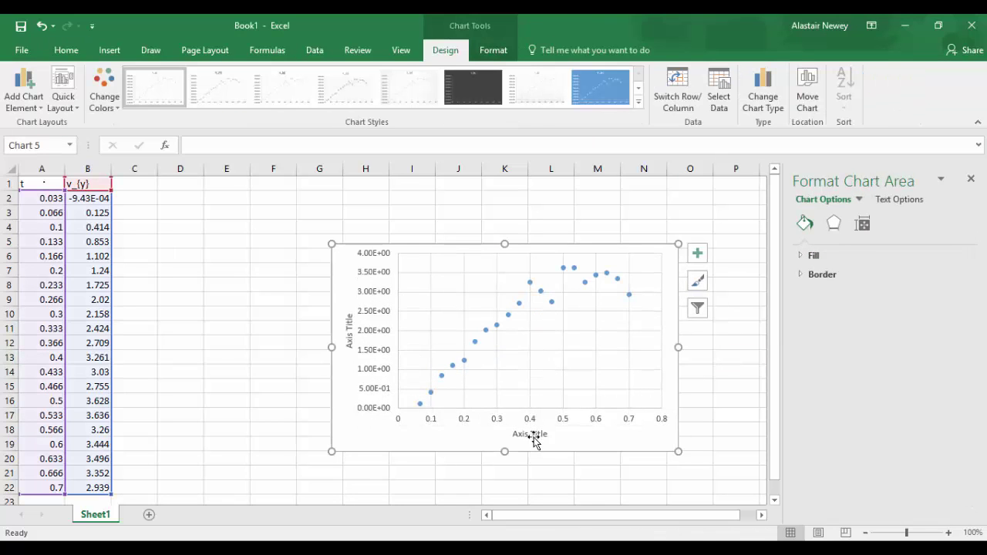
Step: Enlarge the chart up-right and down-left, closing the Format Chart Area pane
drag(678, 243, 735, 198)
click(970, 178)
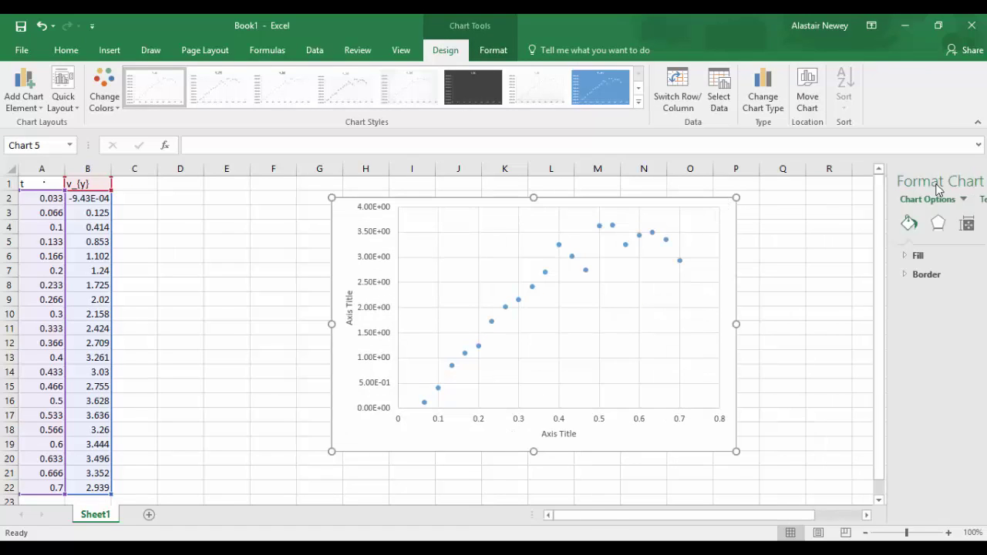
drag(332, 451, 154, 482)
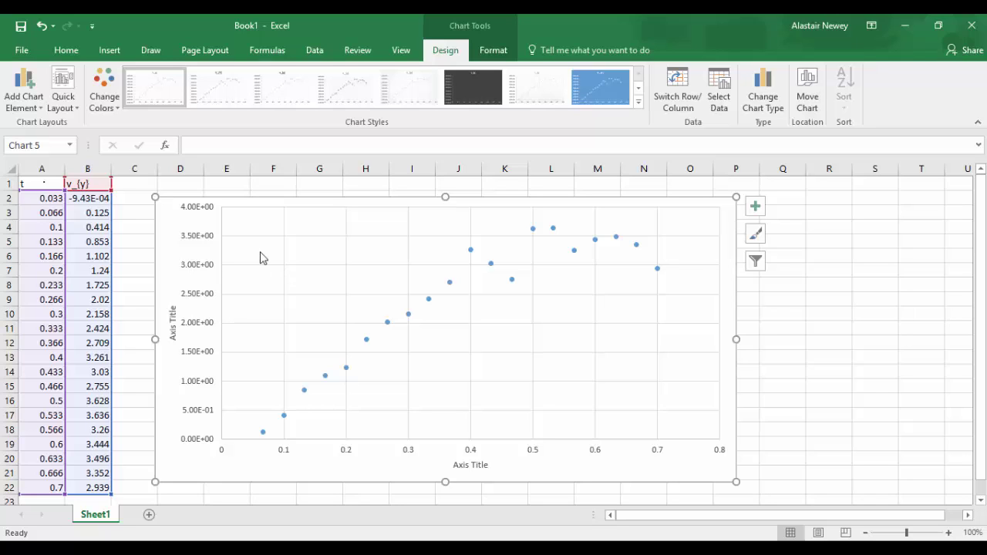
click(152, 54)
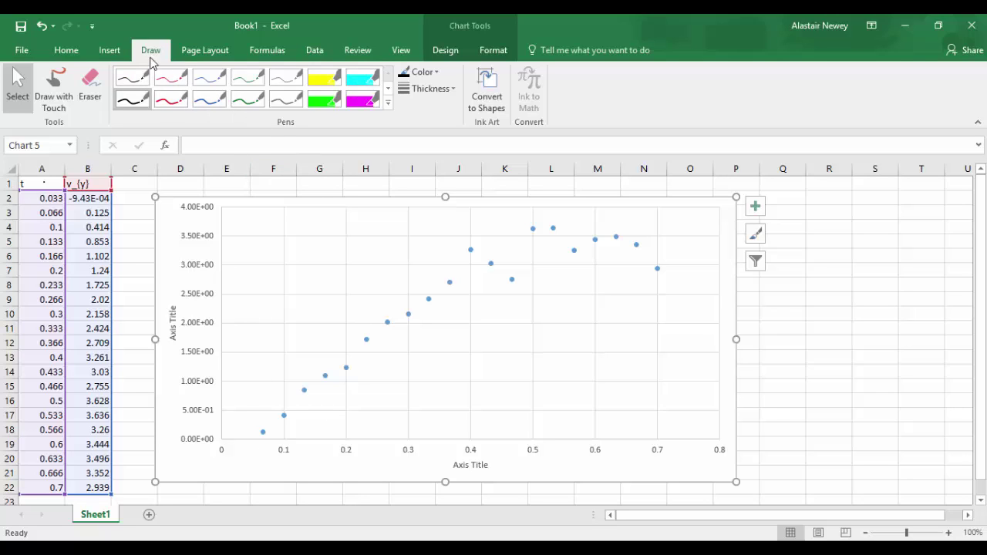
Step: Select the red pen and turn on Draw with Touch for freehand inking on the chart
click(171, 81)
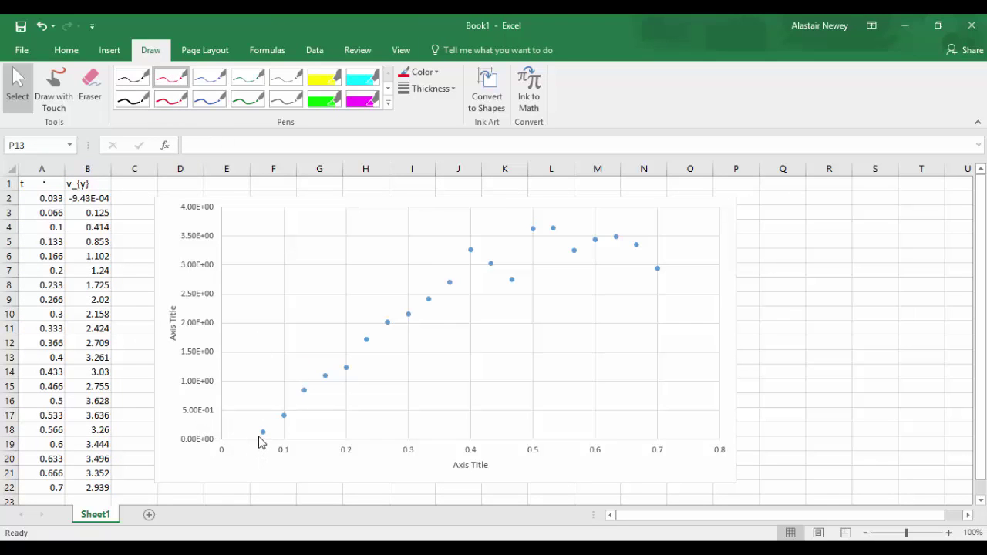
mouse_move(261, 442)
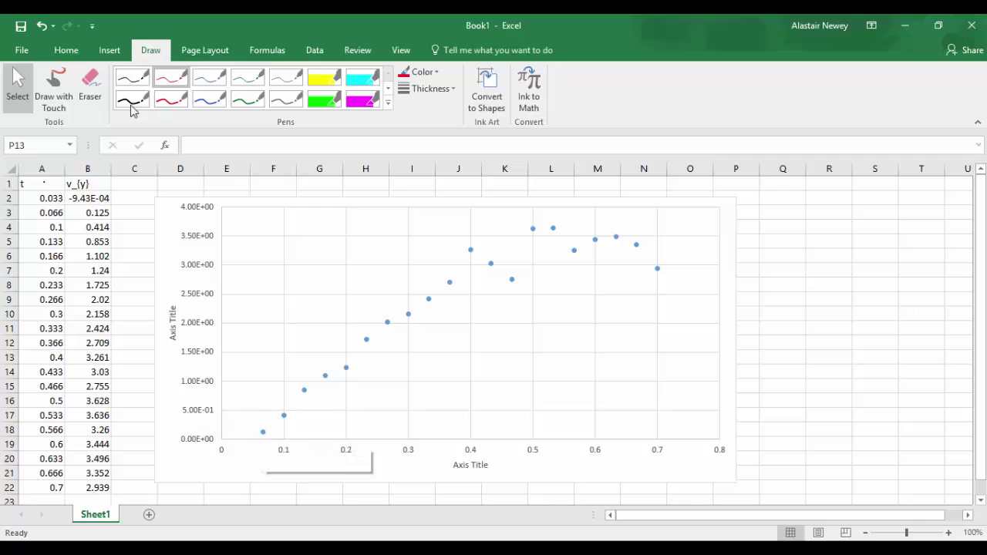
click(171, 80)
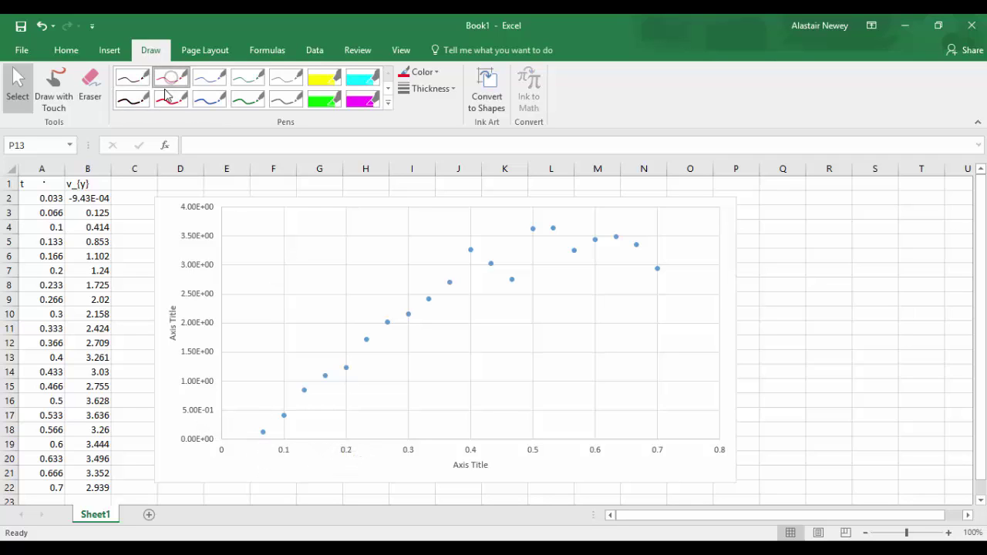
click(66, 101)
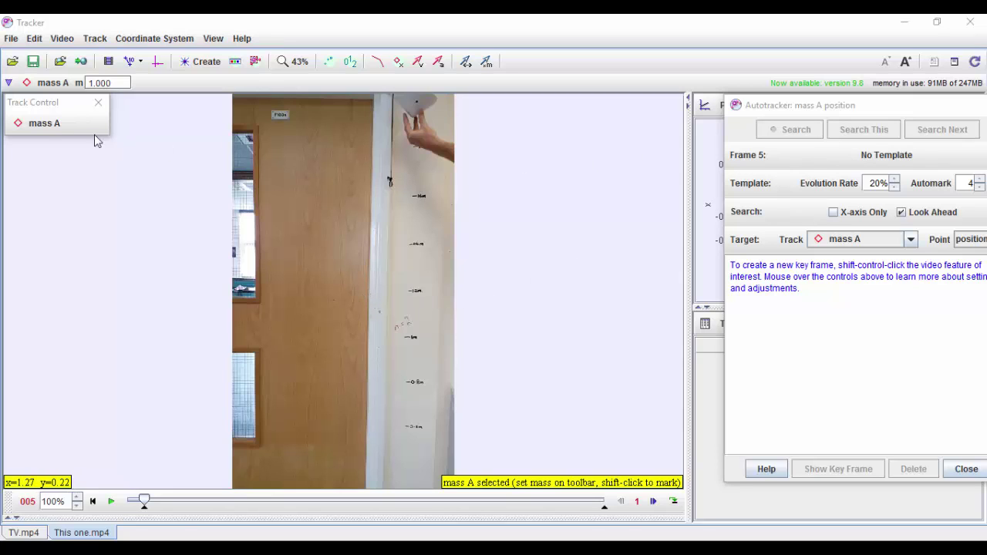
Step: Autotrack the cone as mass A by setting a key frame on it and searching to frame 142
click(44, 128)
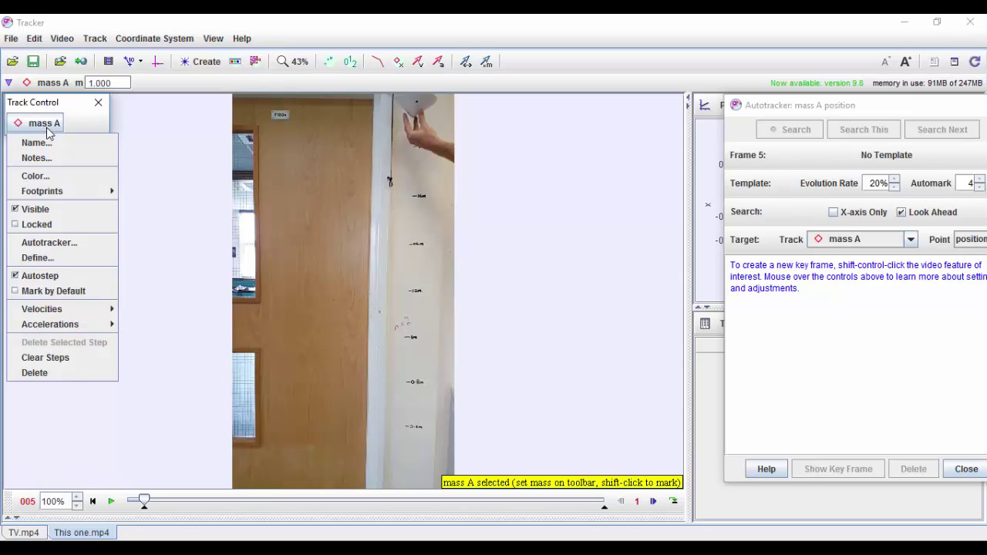
click(55, 243)
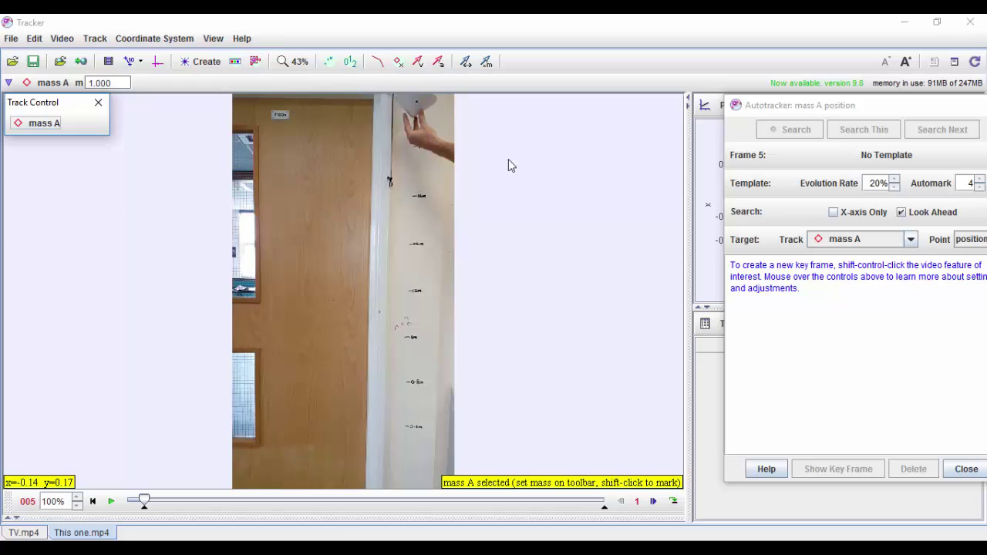
click(417, 108)
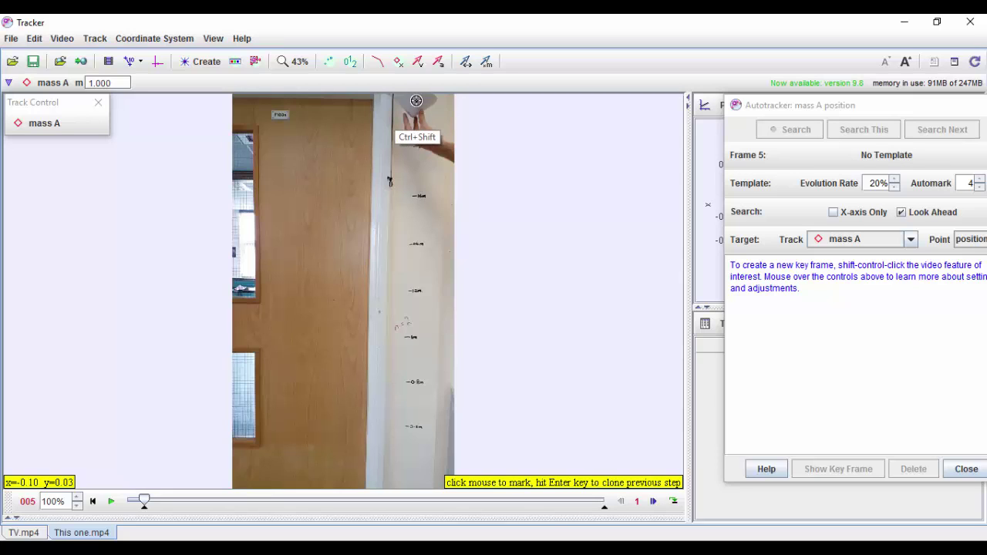
ctrl+shift+click(417, 101)
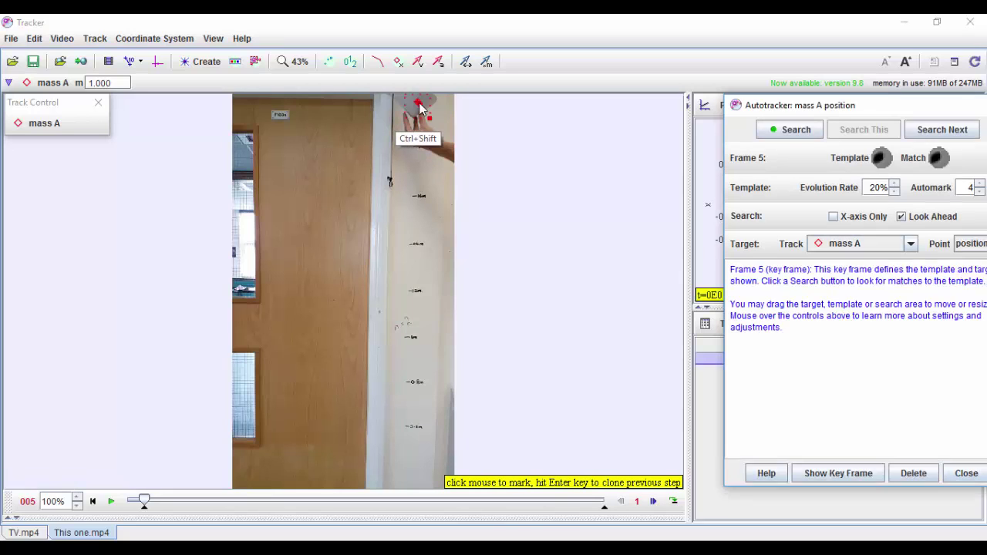
mouse_move(891, 162)
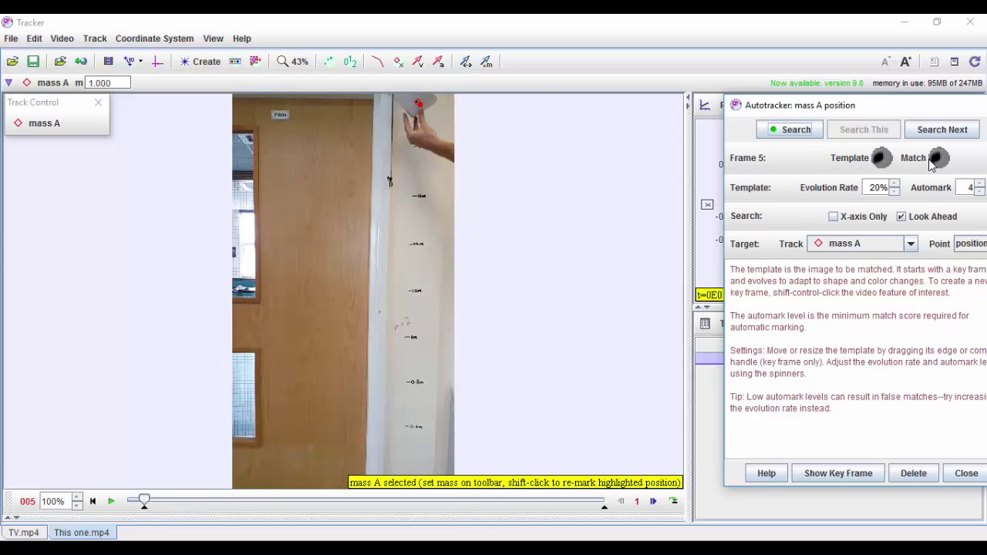
click(790, 133)
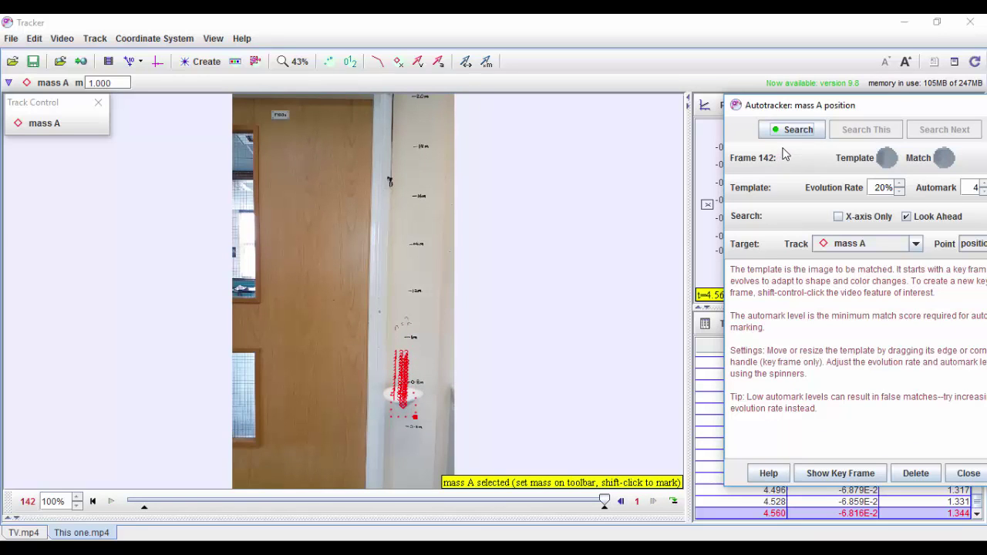
Step: Close the Autotracker and switch the mass A plot's vertical axis to vy against t
click(967, 472)
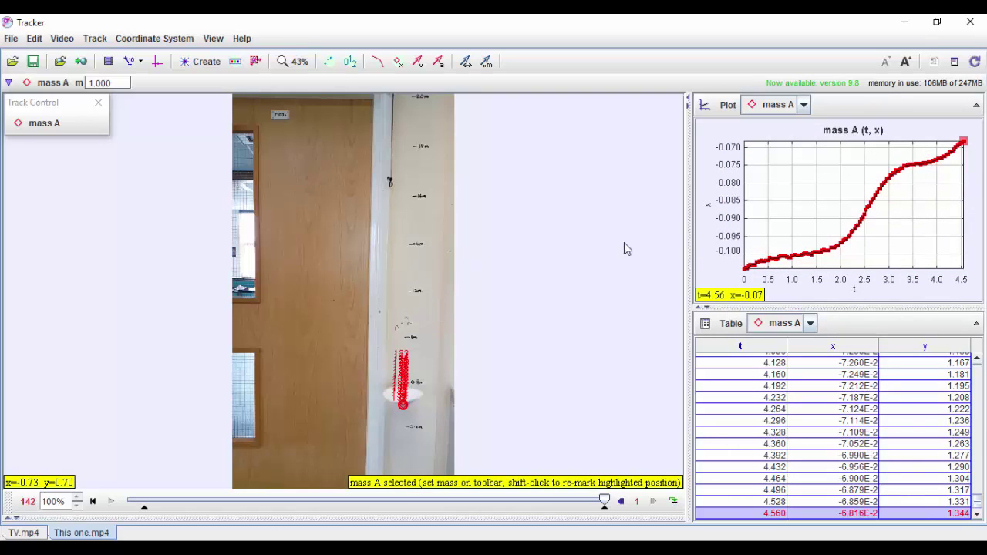
click(731, 252)
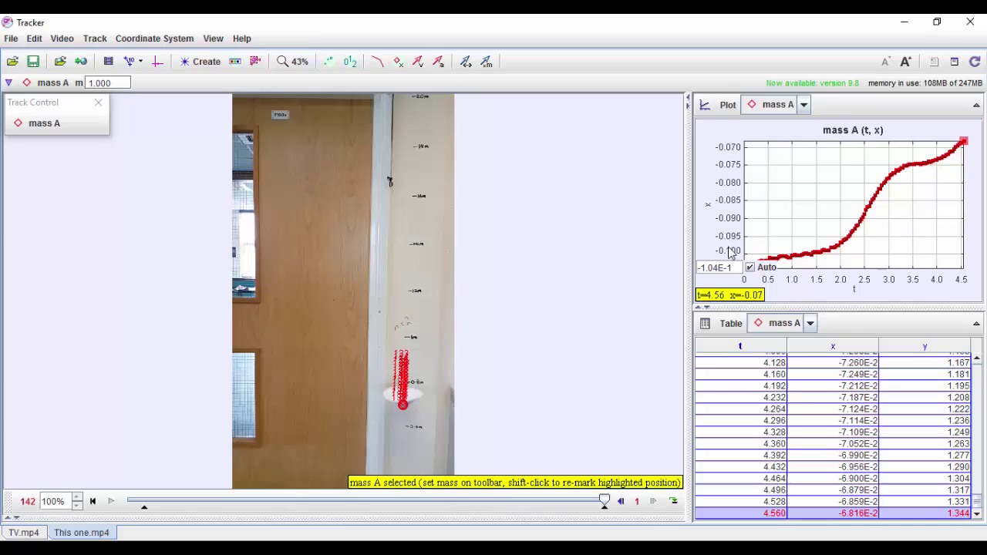
click(707, 206)
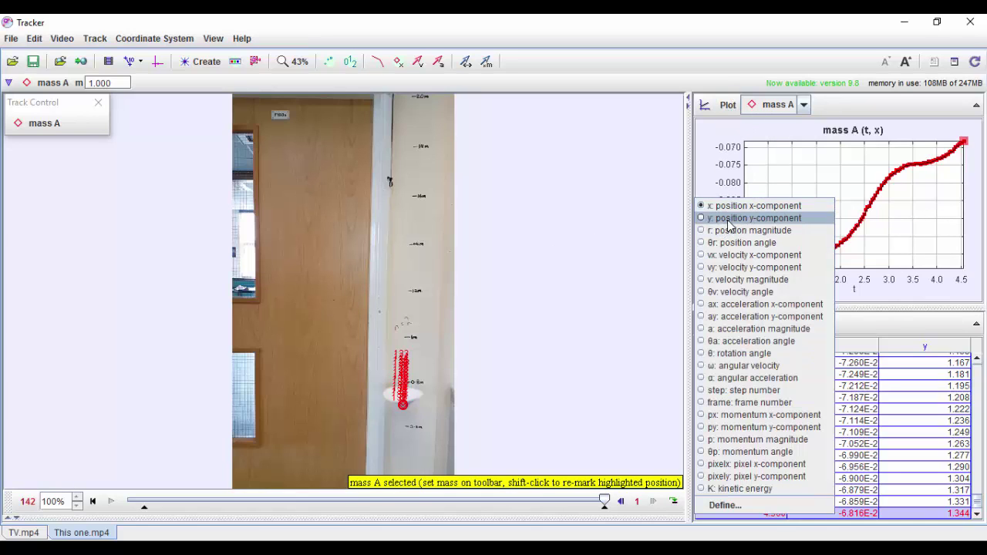
click(727, 219)
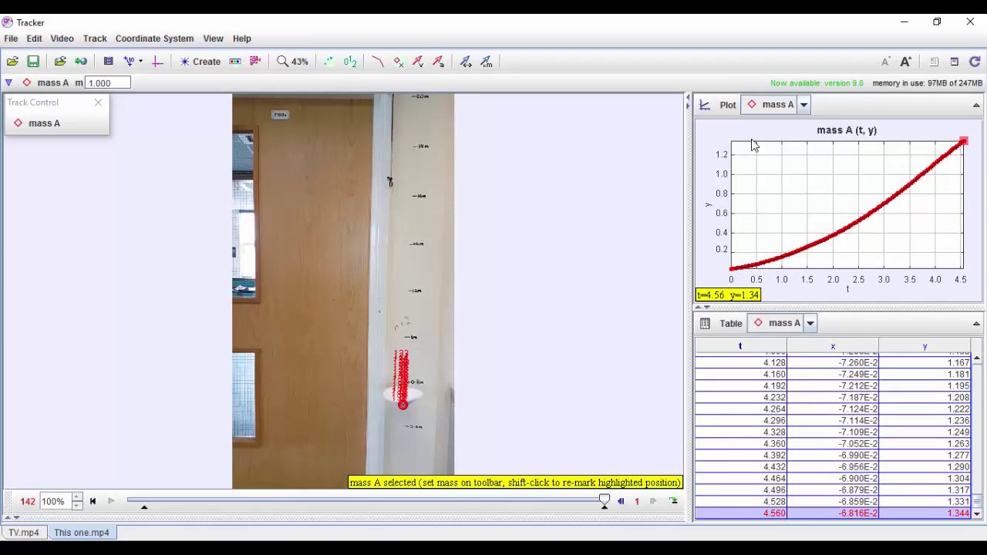
click(706, 206)
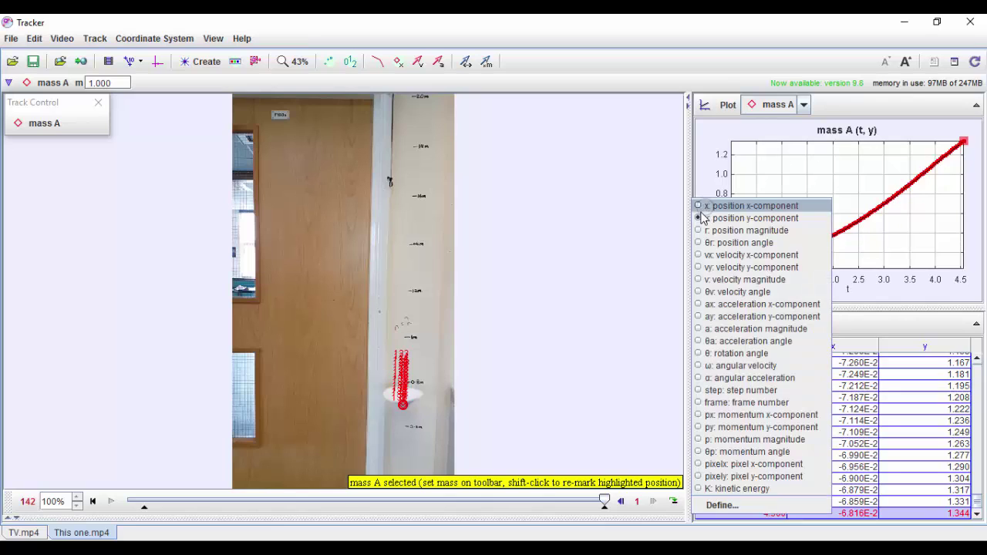
click(717, 270)
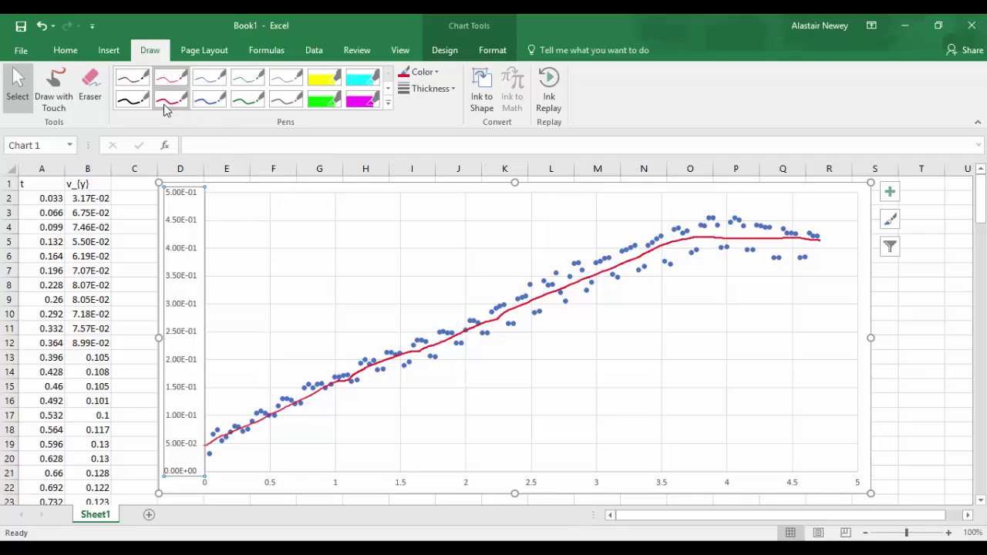
Step: Using the red pen with Draw with Touch, handwrite '300 f' at the chart's upper left
click(169, 100)
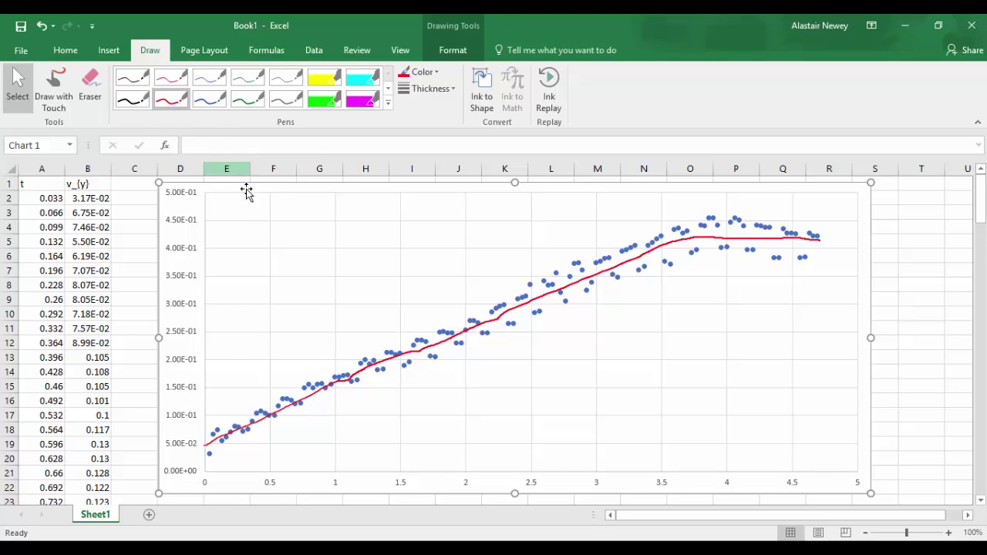
click(51, 96)
drag(238, 229, 248, 234)
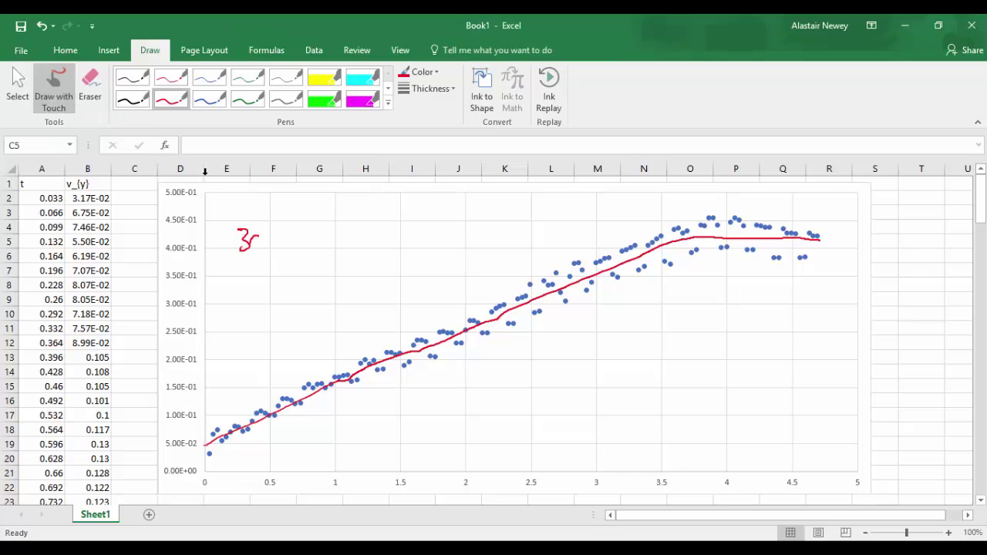
drag(309, 228, 312, 238)
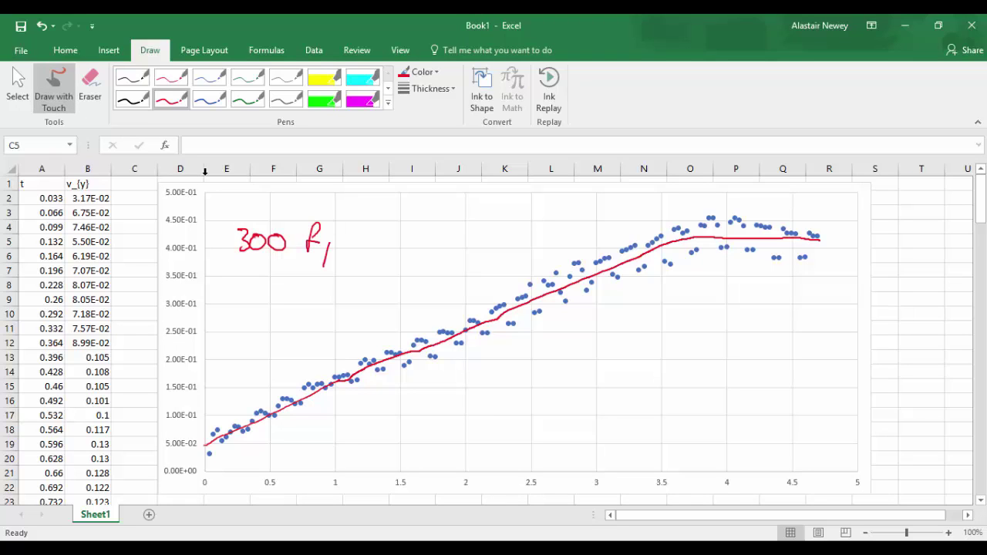